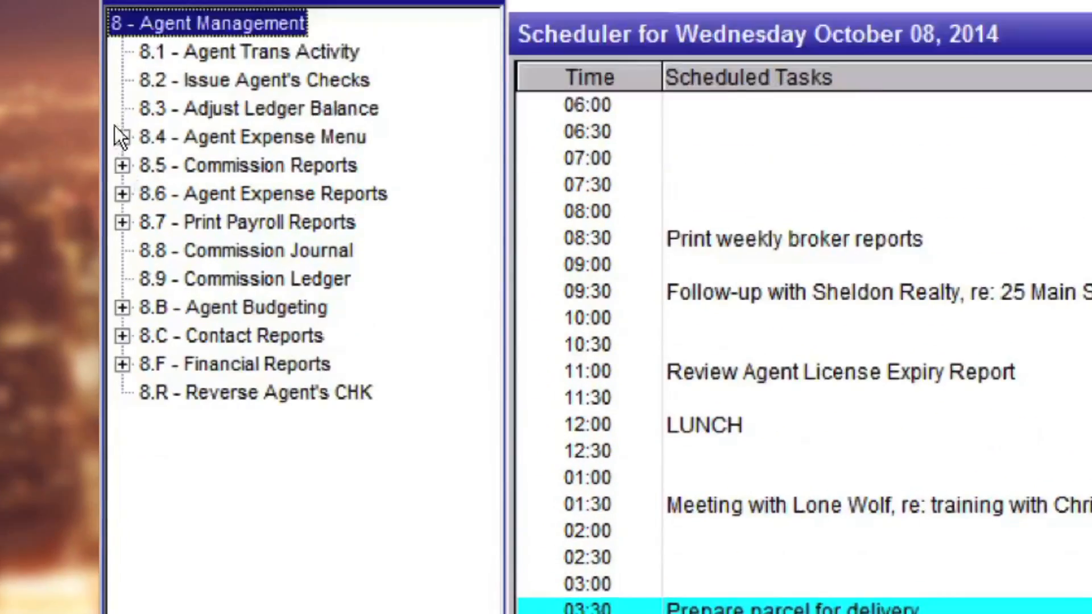
- Open Post Cash Receipt under the Agent Expense Menu and show the receipt details for the paying Main-office agent
click(120, 136)
double_click(174, 360)
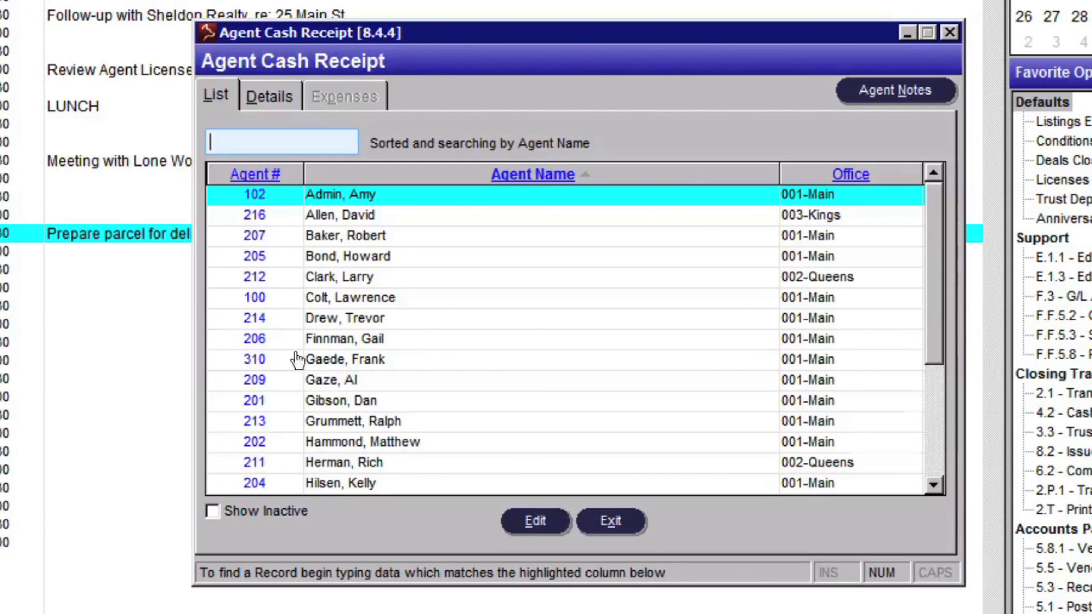
click(325, 360)
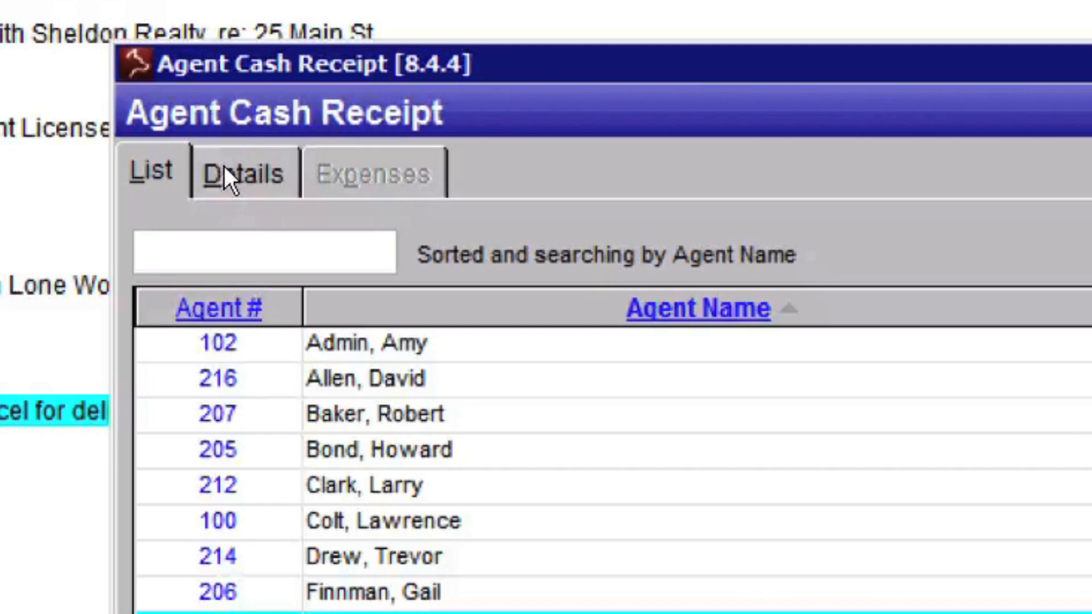
click(224, 168)
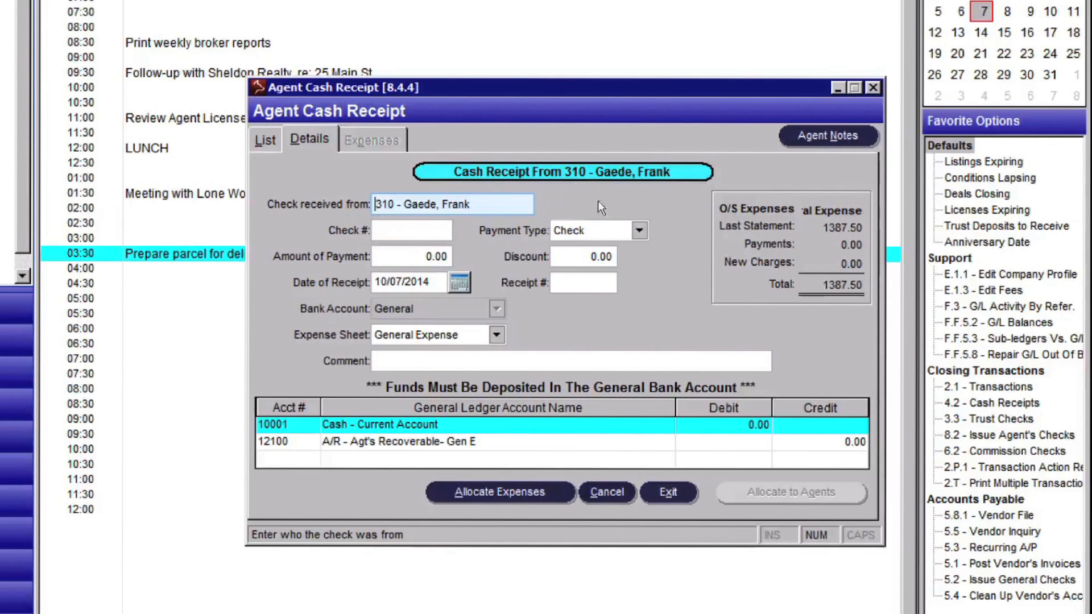
- Set the cash receipt's payment type to VISA and its amount of payment to 750.00
click(639, 230)
click(665, 285)
click(435, 257)
text(75)
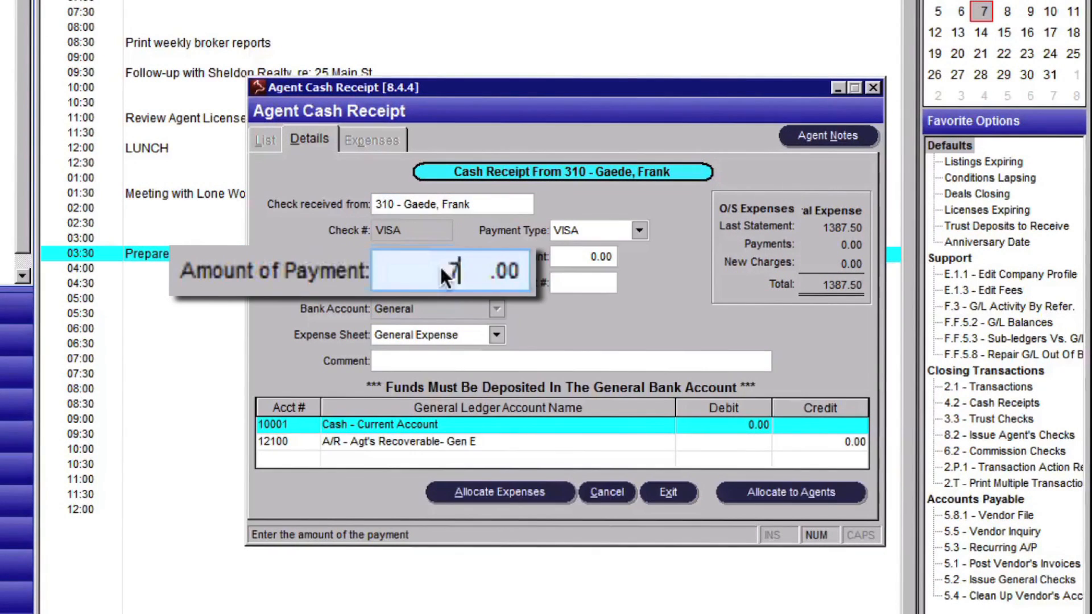
text(0)
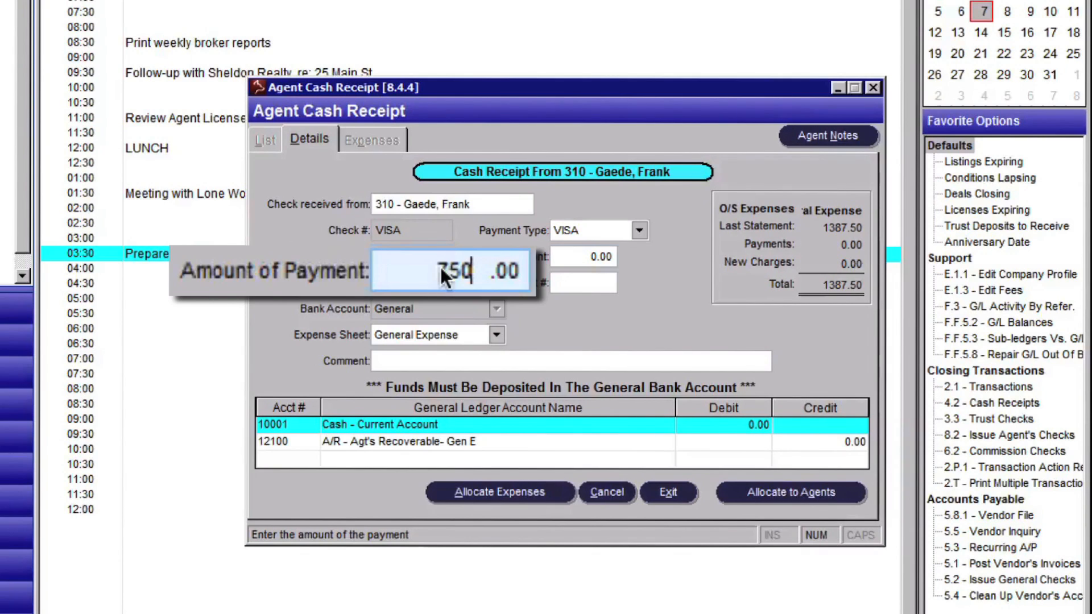
key(Tab)
- Keep 10/07/2014 as the date of receipt, fill in the receipt number, and use the General Expense sheet
click(457, 282)
click(366, 173)
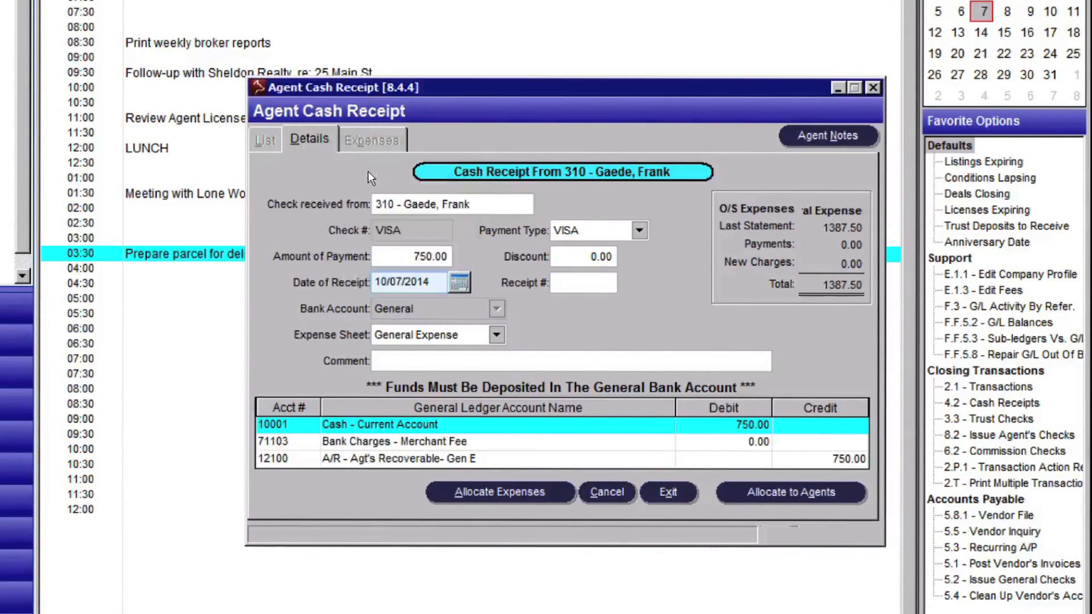
click(496, 336)
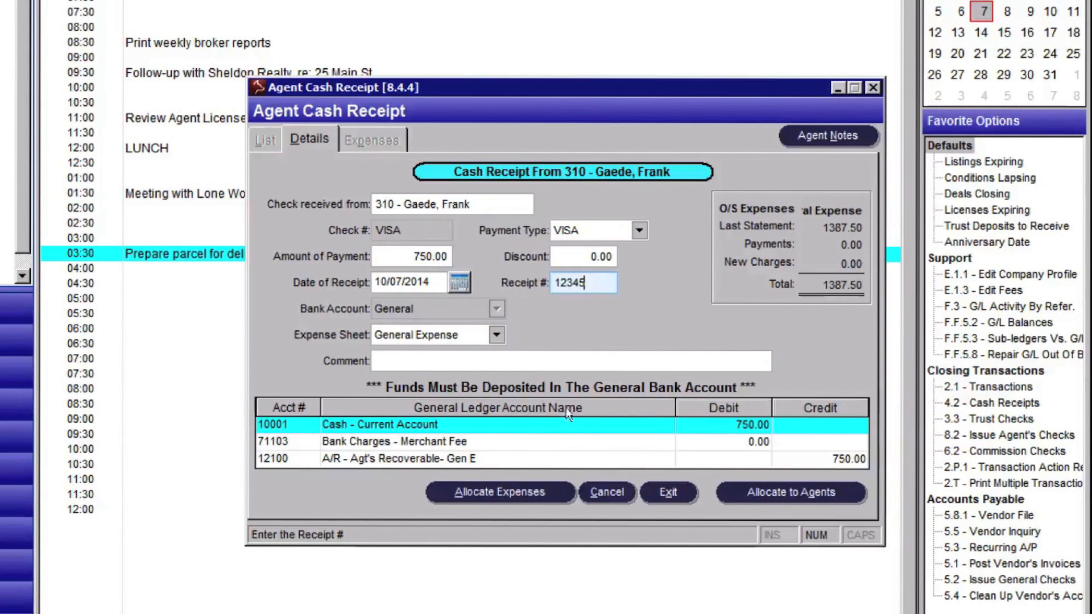
- Allocate the 750.00 payment automatically to the agent's outstanding expenses and post the amounts
click(545, 488)
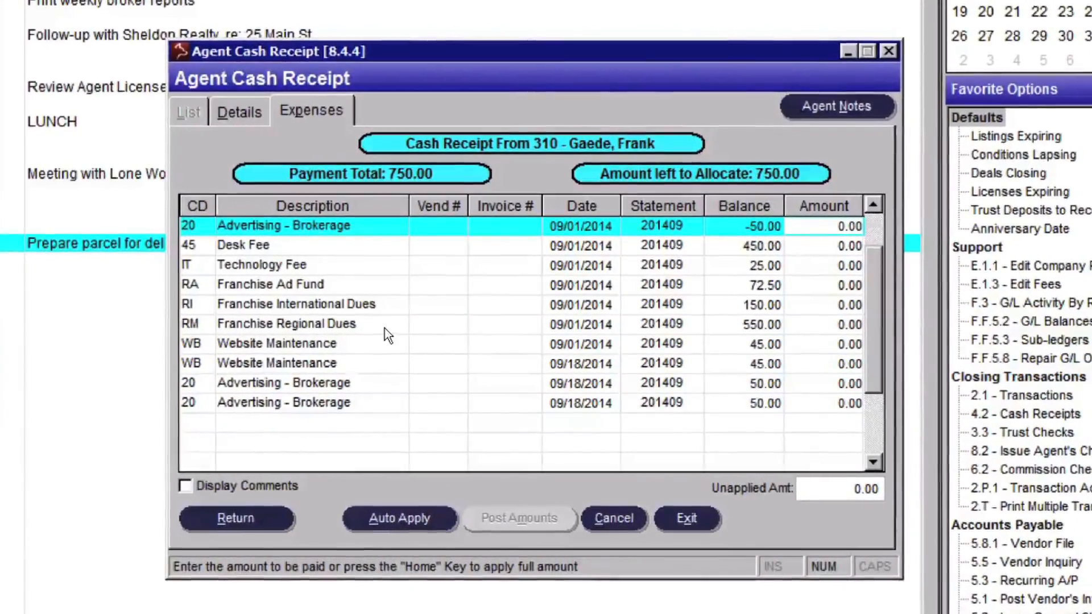
click(386, 328)
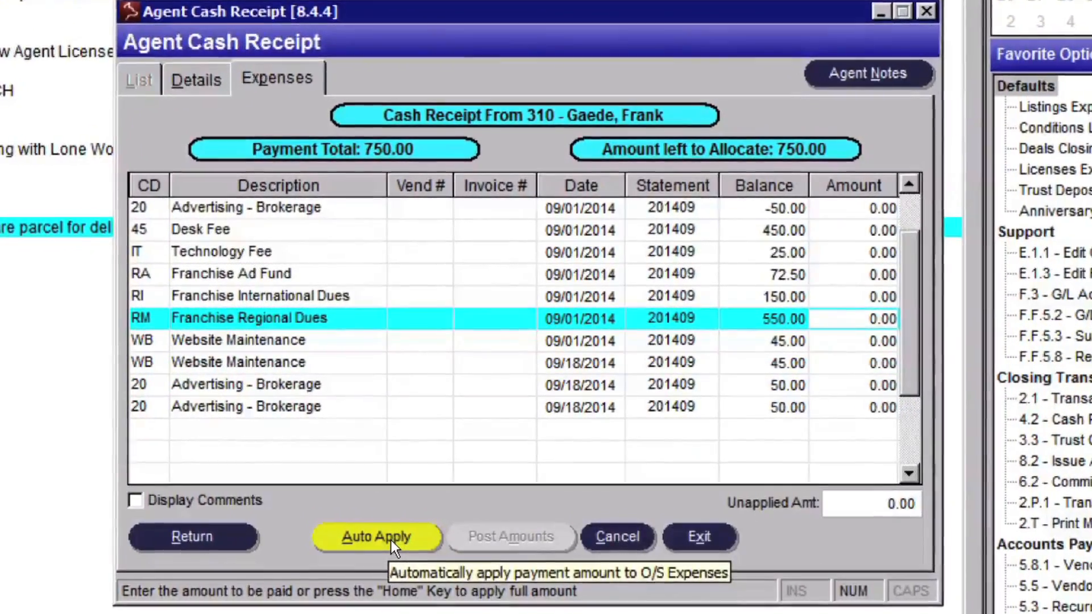
click(392, 538)
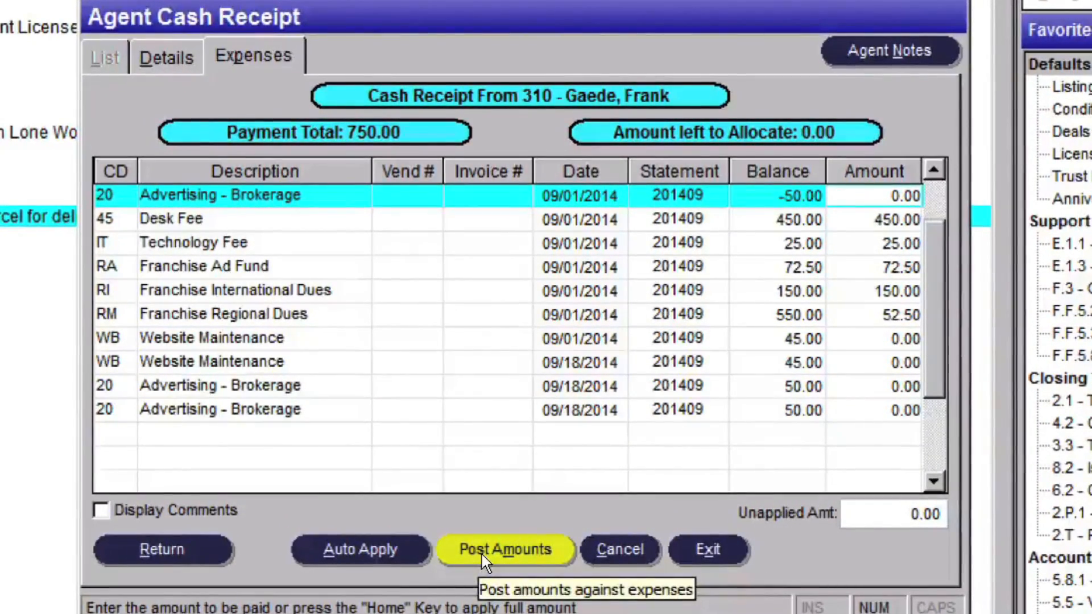
click(482, 555)
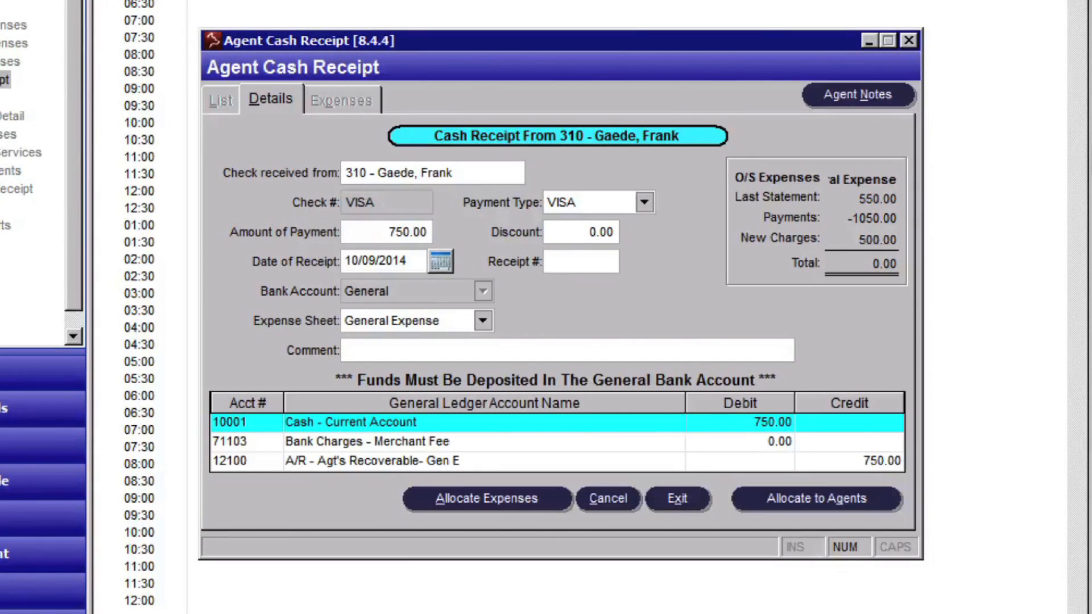
- Split the 750.00 receipt into 500.00 for the paying agent and 250.00 for a second Main-office agent, and proceed to expense allocation
click(761, 508)
click(501, 357)
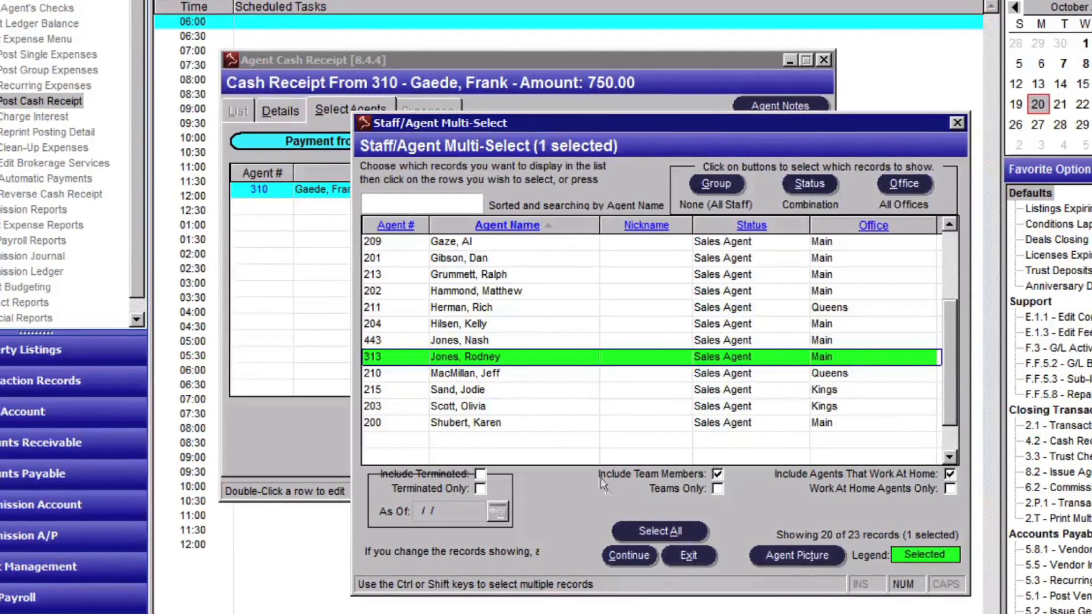
click(630, 549)
text(250)
click(496, 357)
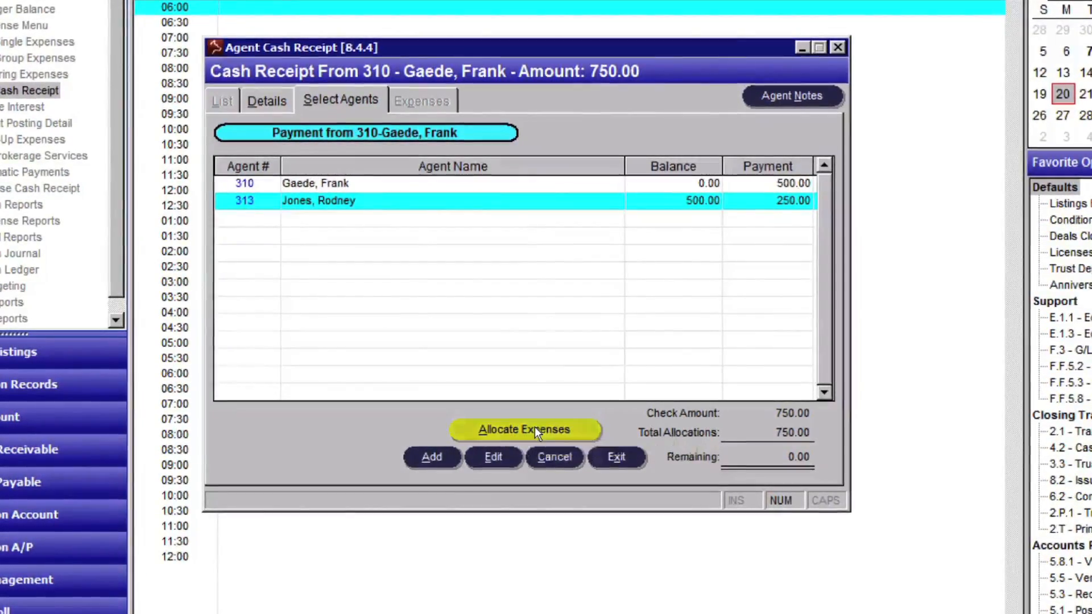
click(535, 427)
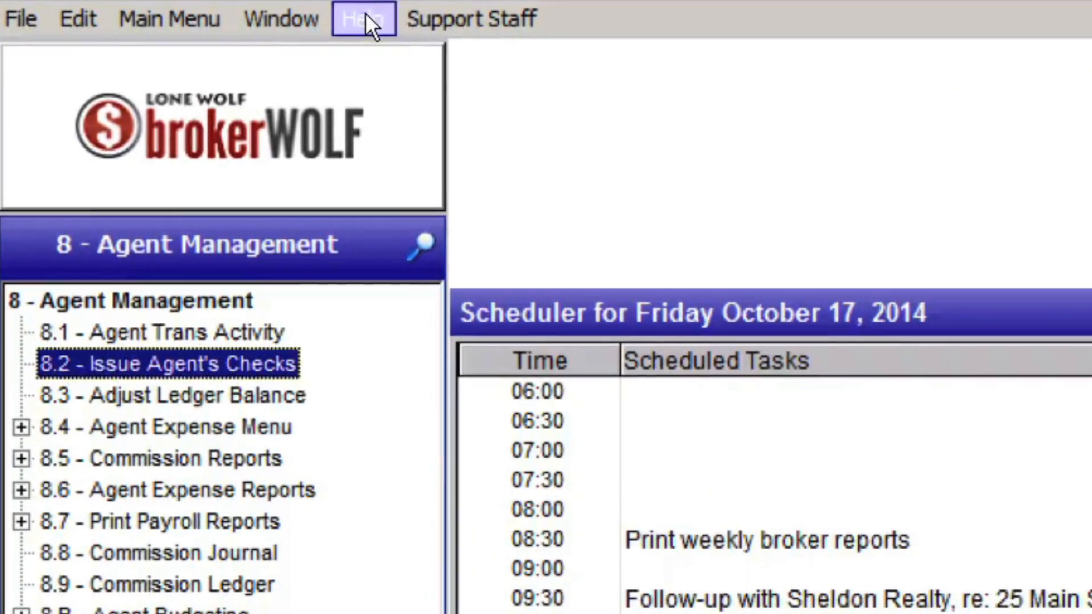
- Open the brokerWOLF Help and browse its contents
click(249, 13)
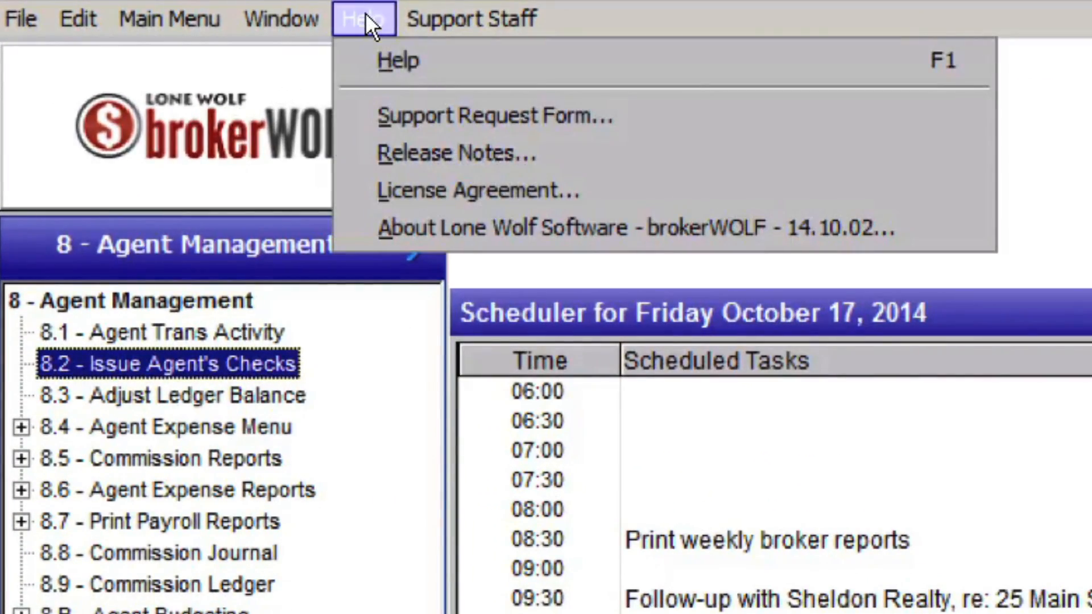
click(392, 57)
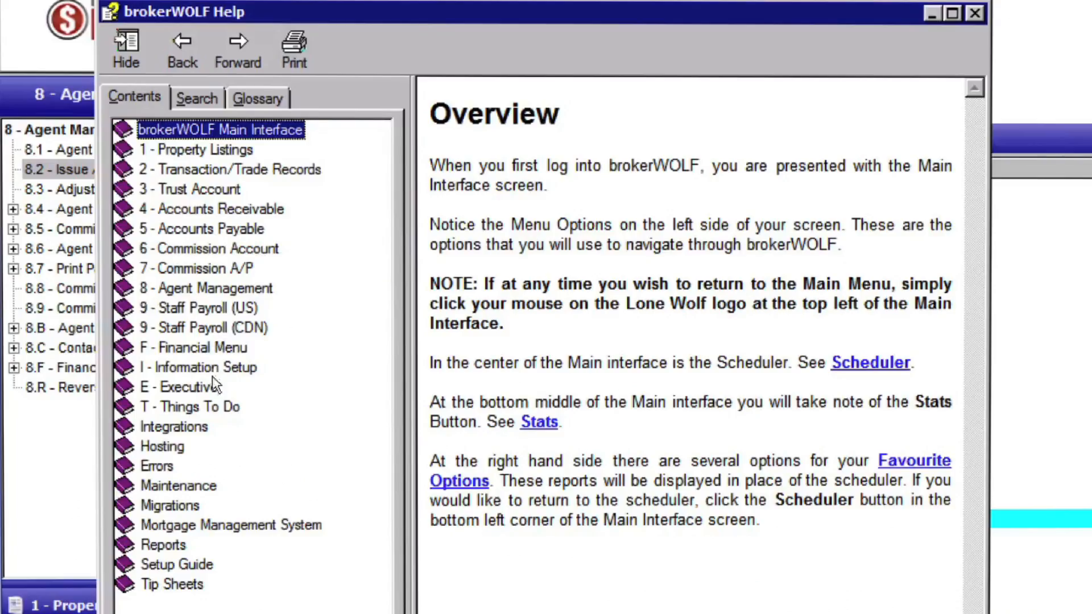
click(199, 425)
click(250, 306)
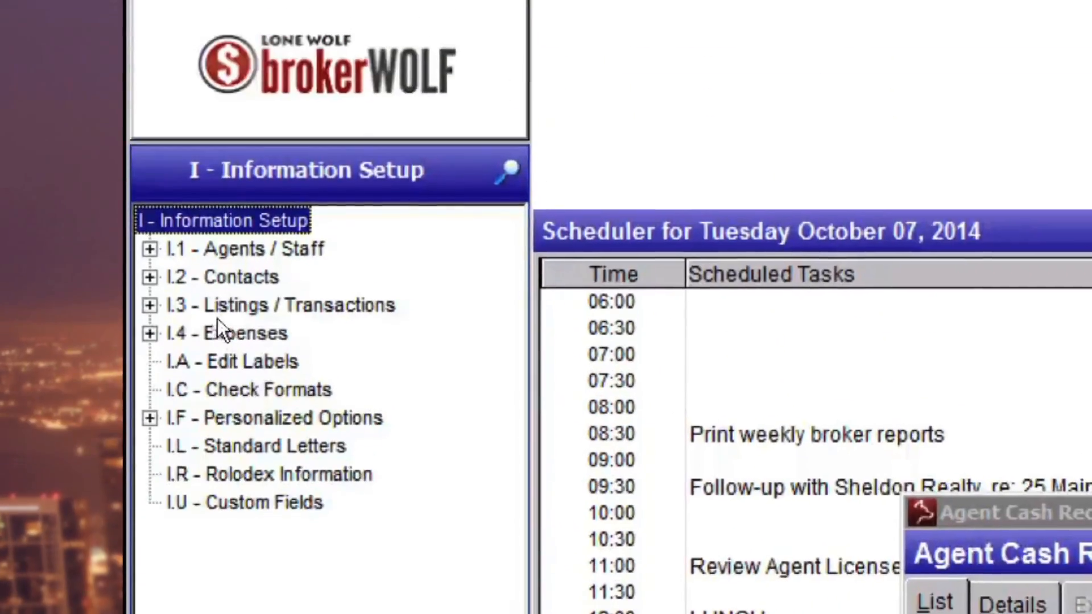
- Open Credit Card Information under Agents / Staff and edit the record of the agent who paid the receipt
click(147, 247)
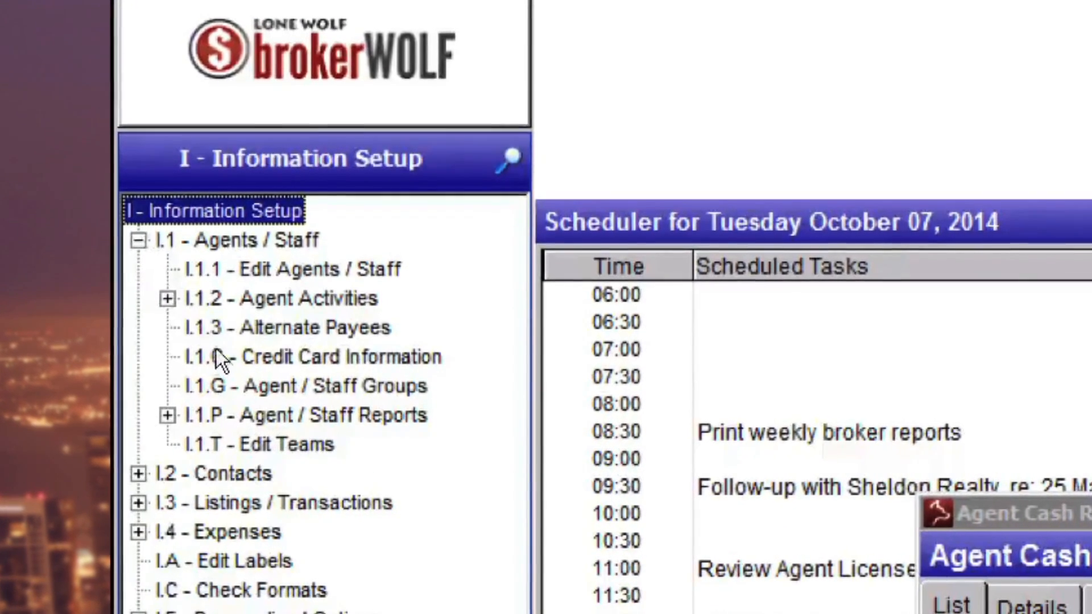
click(219, 355)
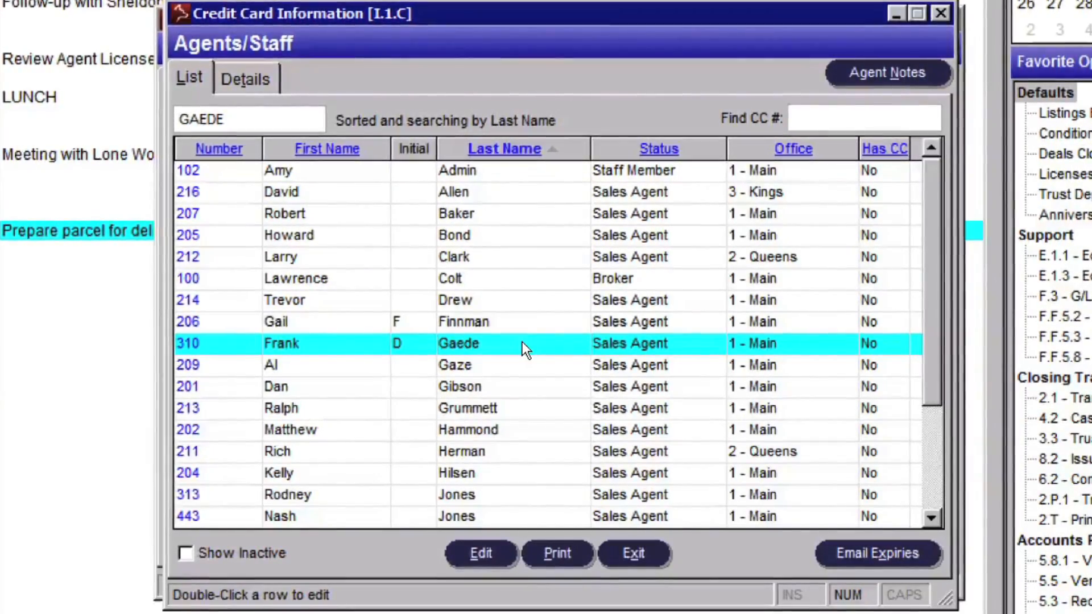
double_click(520, 343)
- Fill in the credit card options in the agent's record
click(846, 395)
click(791, 418)
click(754, 425)
click(727, 471)
click(914, 425)
click(904, 446)
click(915, 426)
click(879, 613)
click(740, 457)
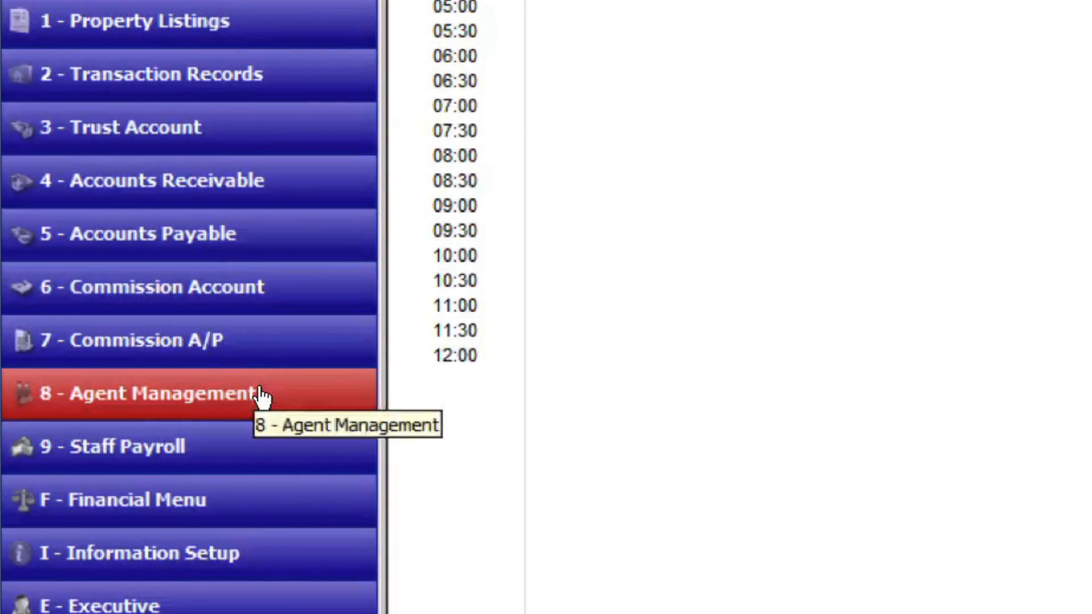
- Open Automatic Payments under the Agent Expense Menu and read the help topic on Agent Automatic Withdrawal
click(261, 397)
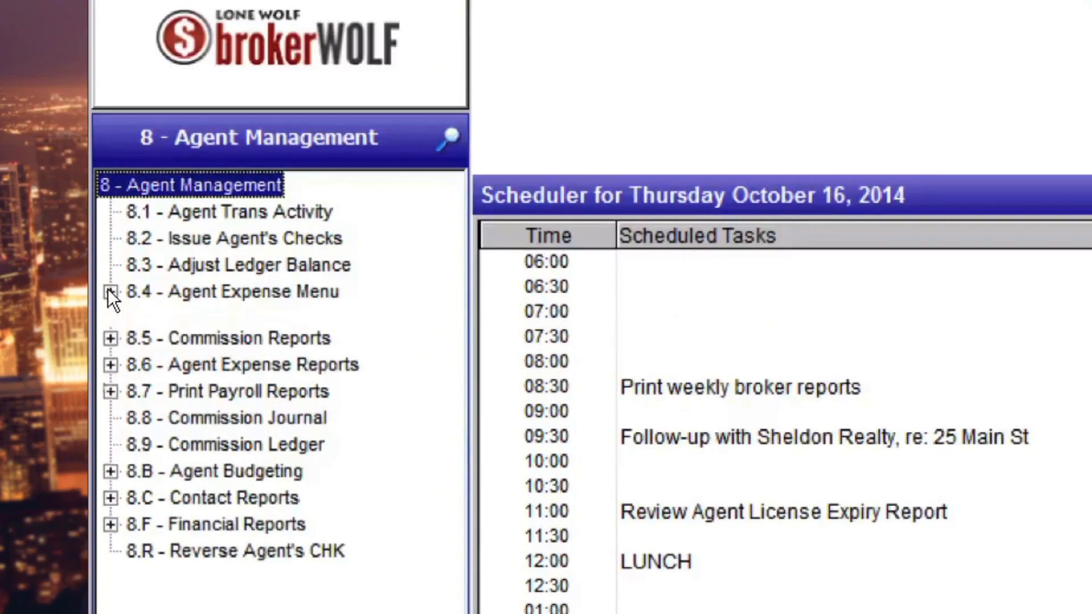
click(111, 292)
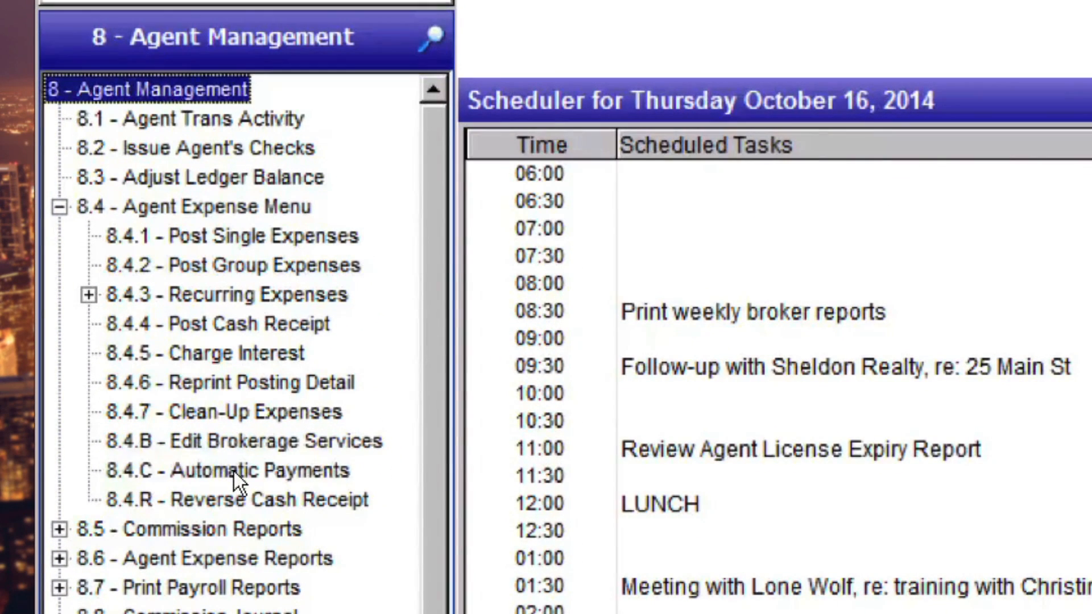
click(241, 487)
double_click(234, 480)
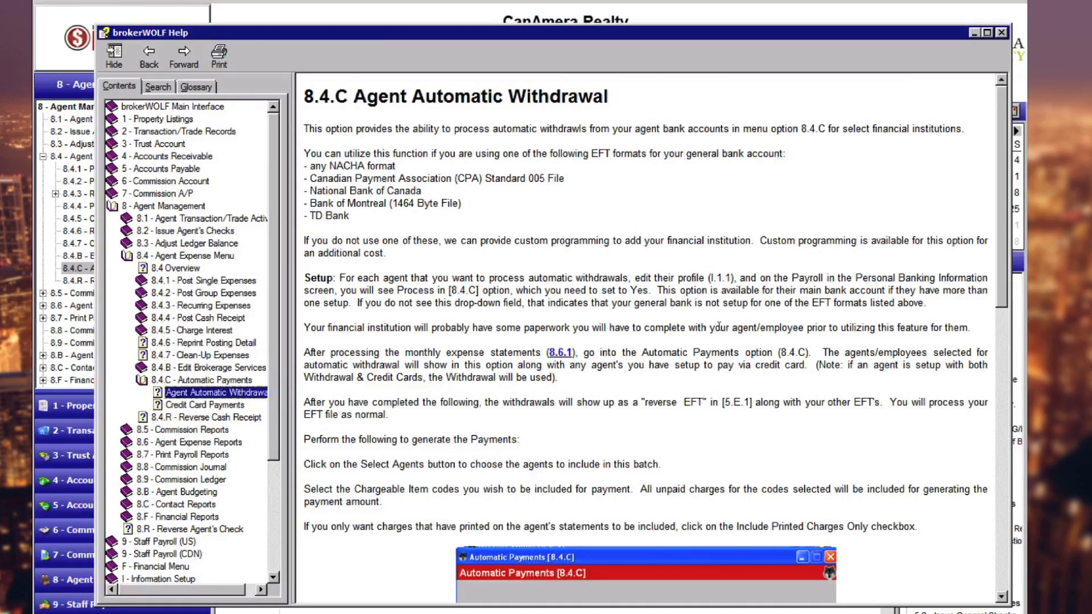
drag(1002, 279, 999, 423)
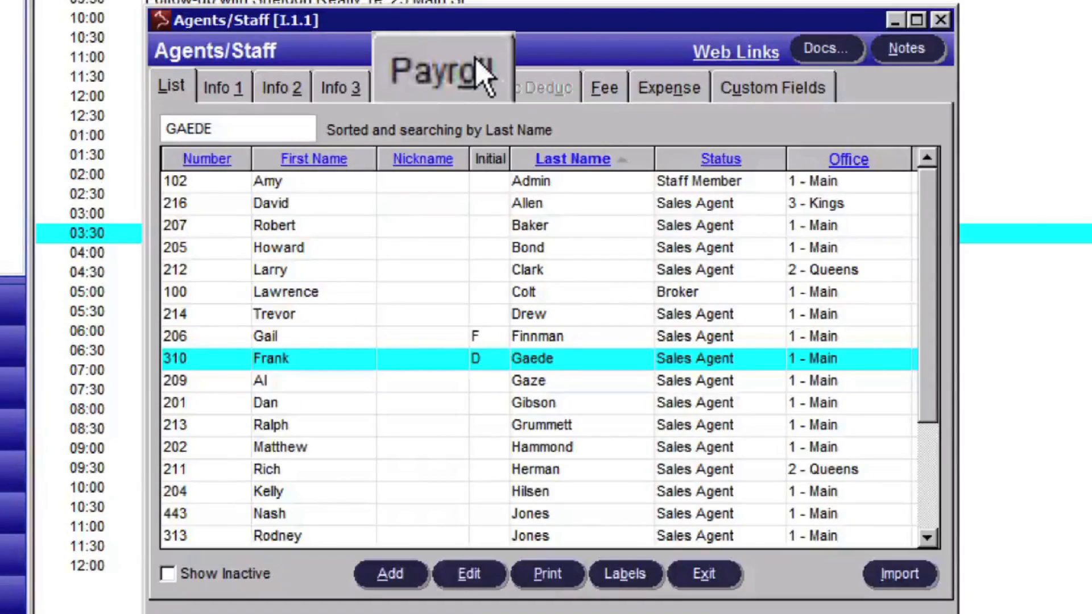
- Open the agent's payroll information and show the choices for Process in [8.4.C] under Personal Banking Information
click(421, 87)
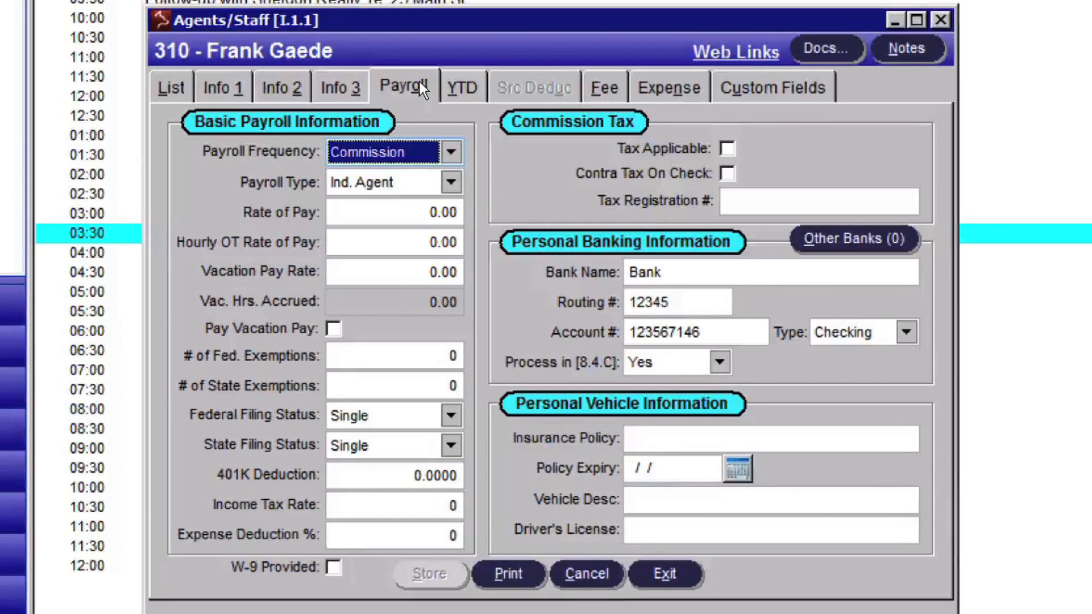
click(720, 362)
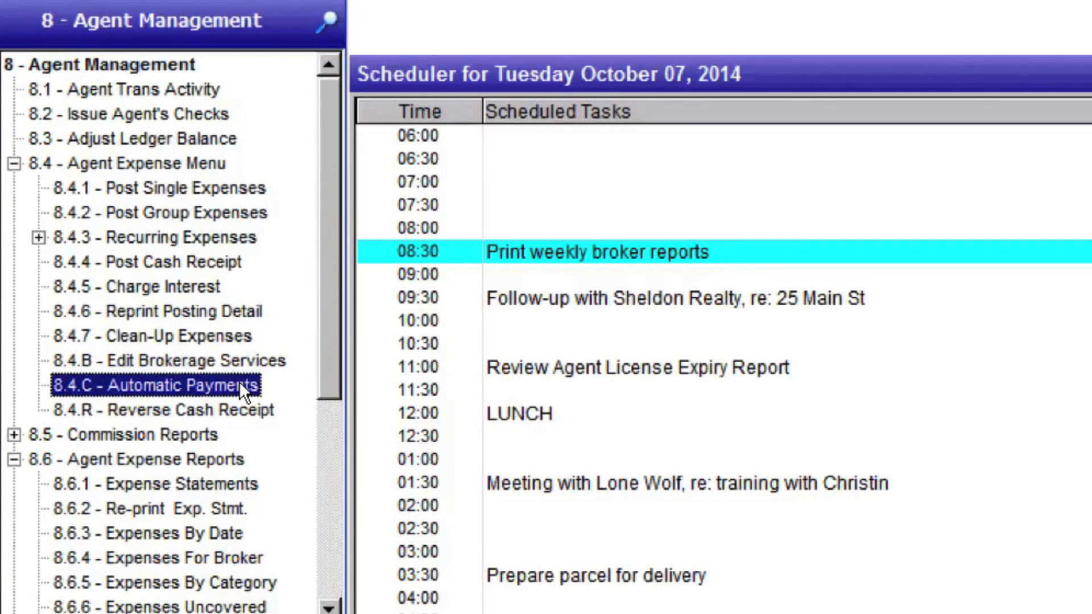
- Start a new Automatic Payments batch with the General Expense sheet and select all agents for it
double_click(239, 384)
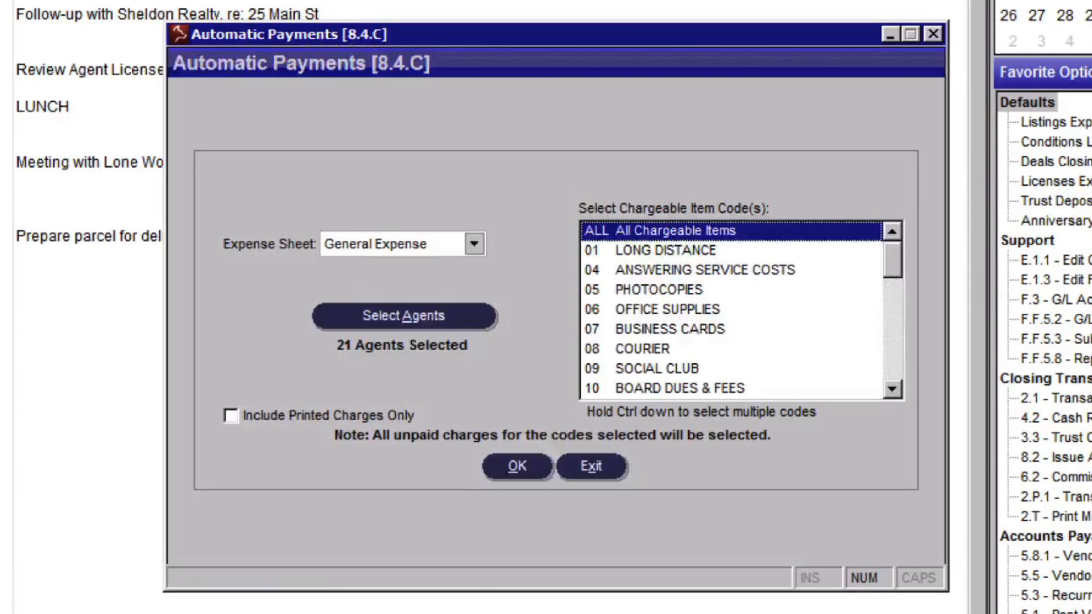
click(387, 244)
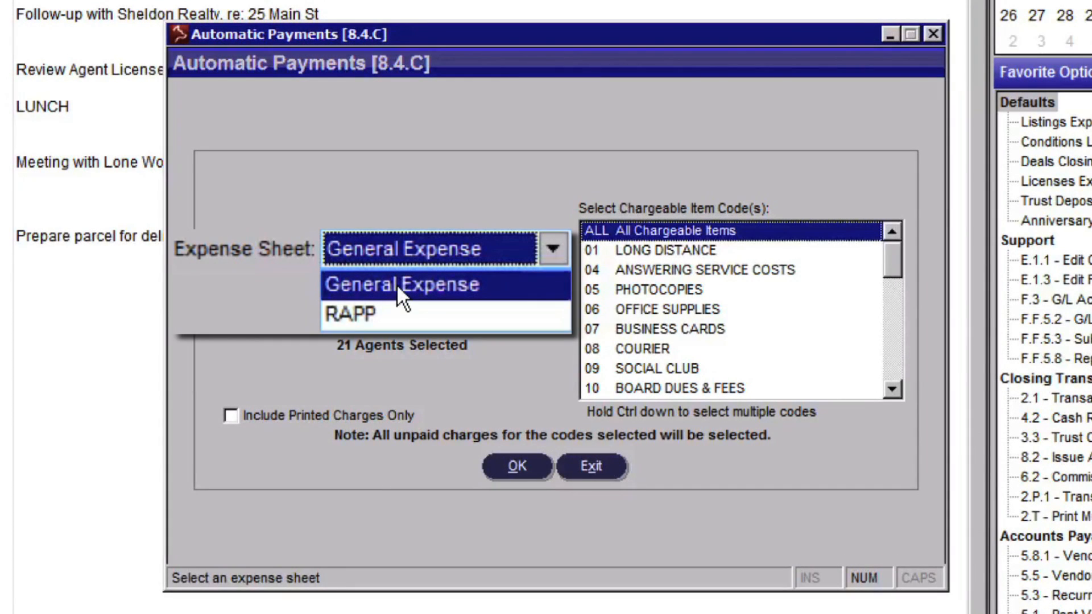
click(397, 285)
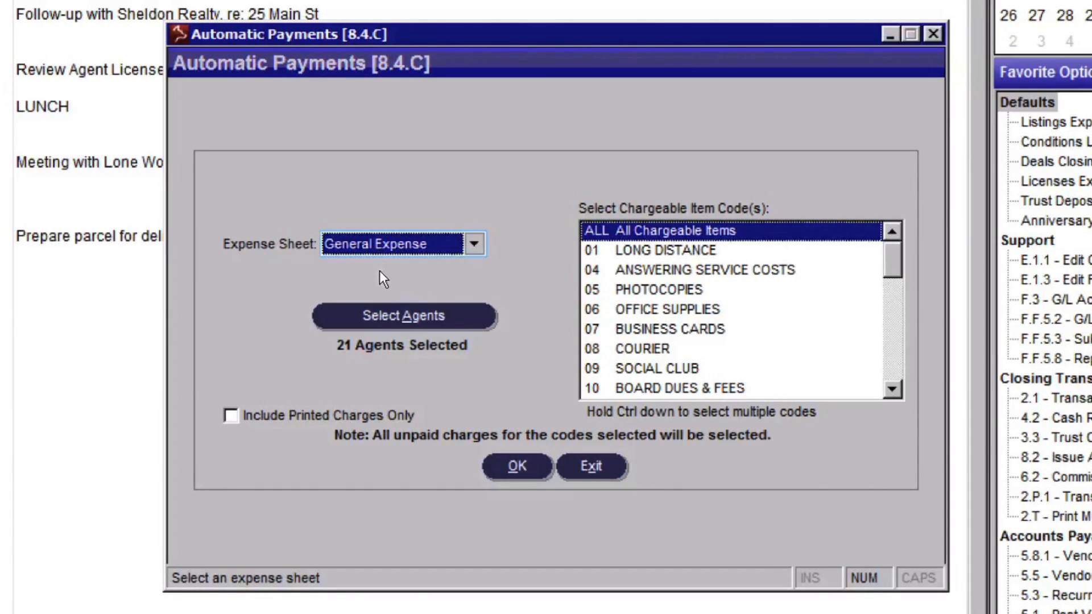
click(421, 315)
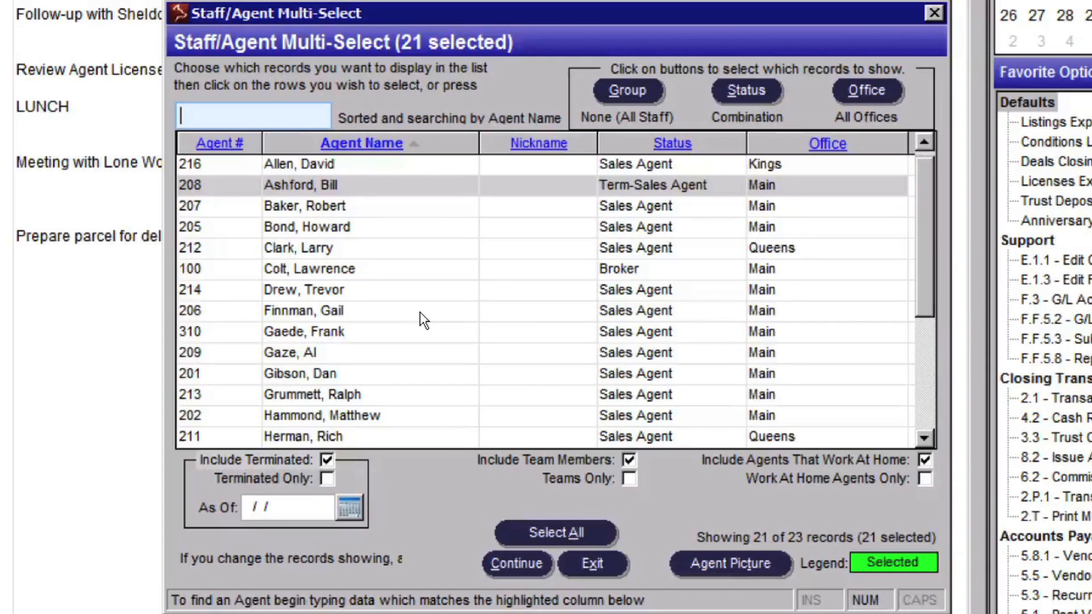
click(555, 533)
click(517, 563)
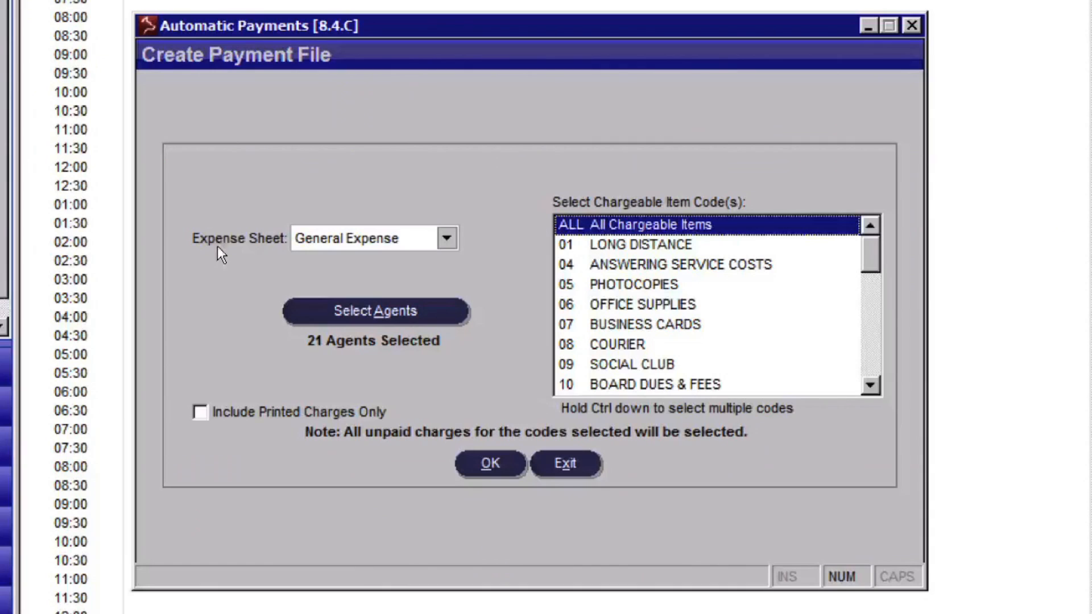
- Include printed charges only and select the chargeable items Long Distance, Answering Service Costs, Office Supplies, Courier and Social Club
click(207, 411)
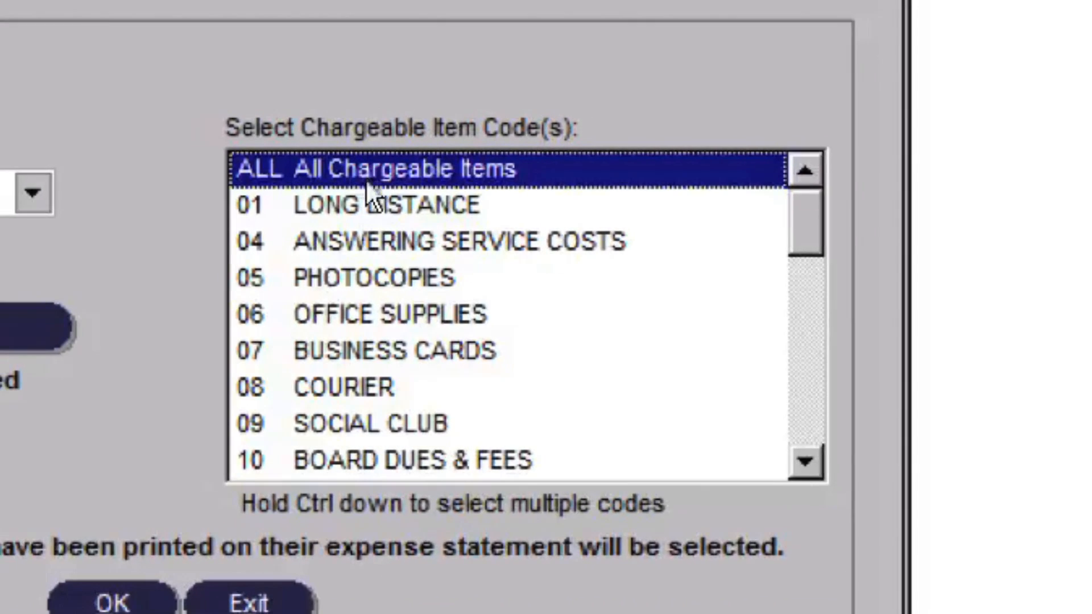
click(365, 205)
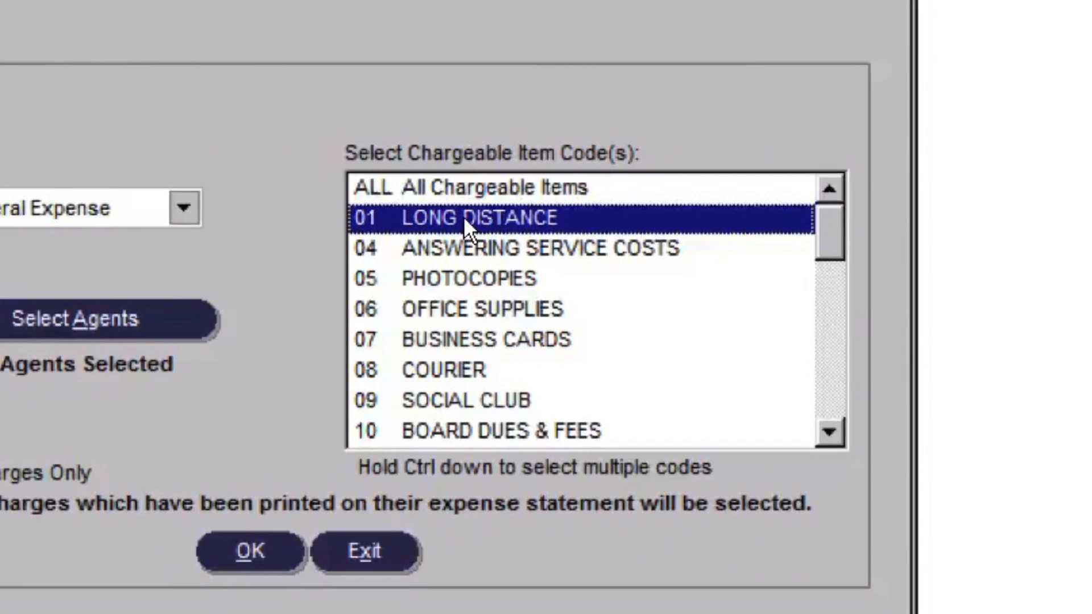
ctrl+click(478, 248)
ctrl+click(475, 309)
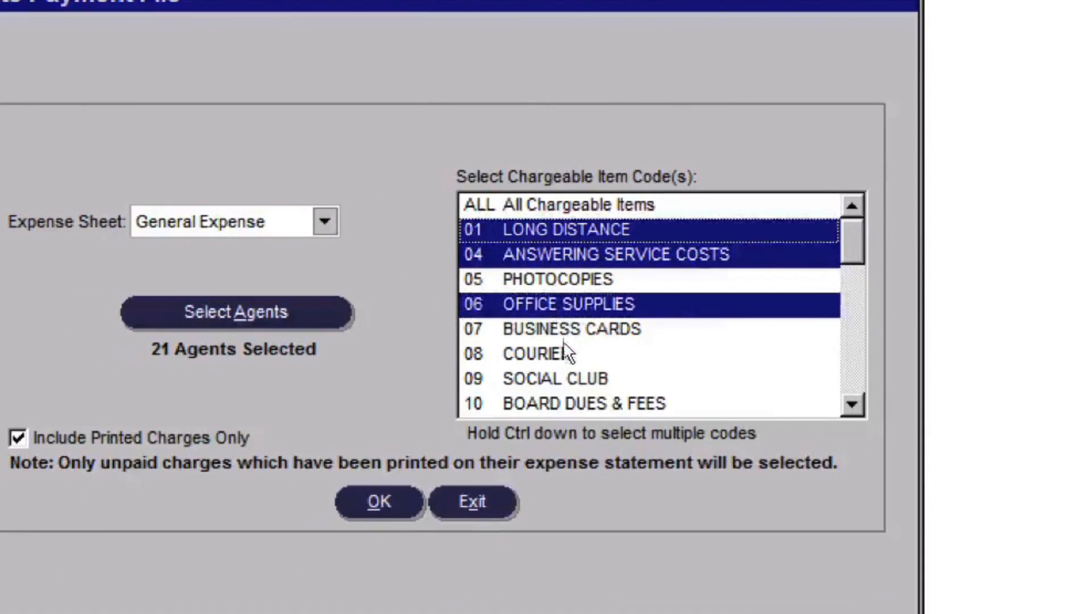
ctrl+click(566, 354)
ctrl+click(566, 379)
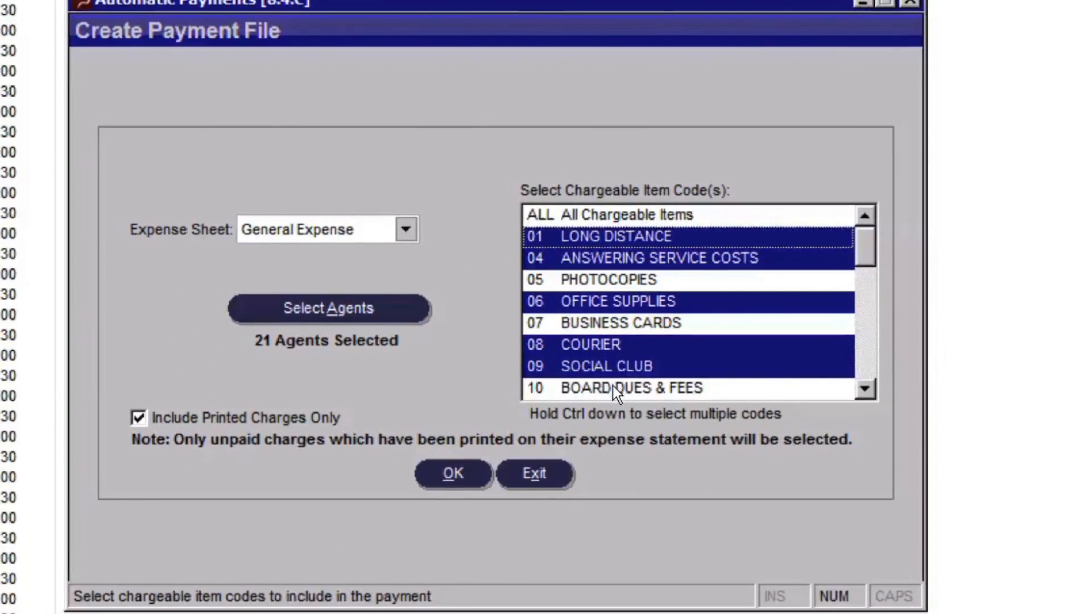
- Add Board Dues & Fees to the selected chargeable items, create the payment list and post its payments to the General bank account
ctrl+click(612, 387)
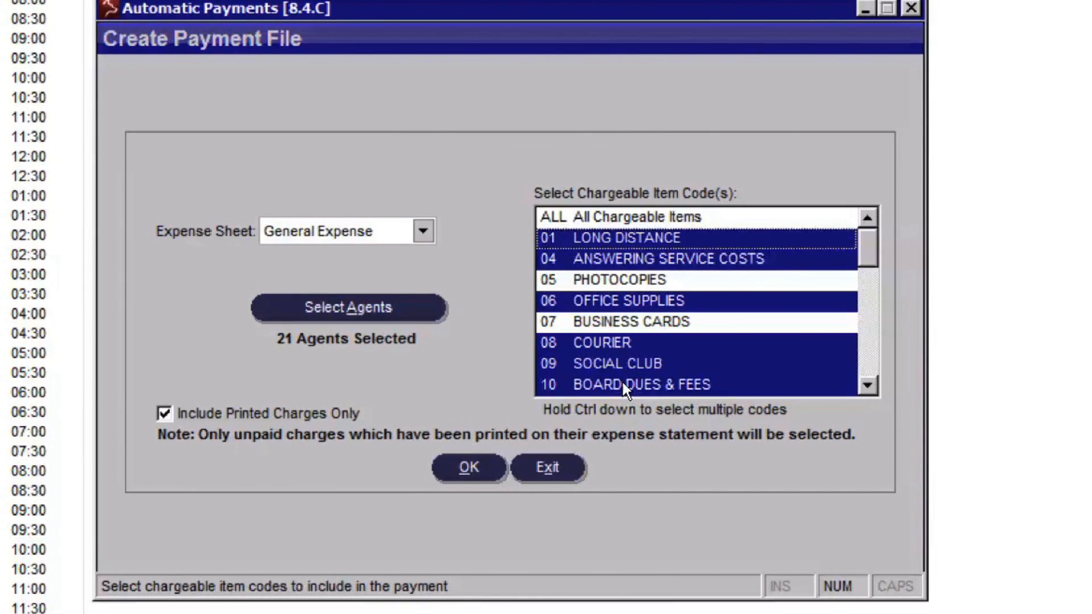
click(480, 462)
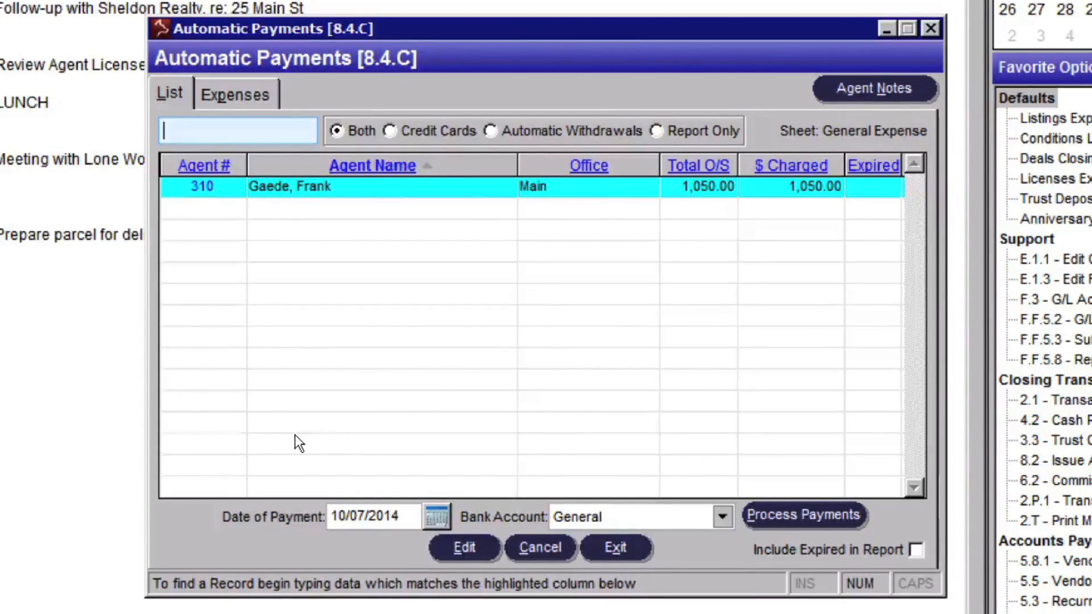
click(781, 525)
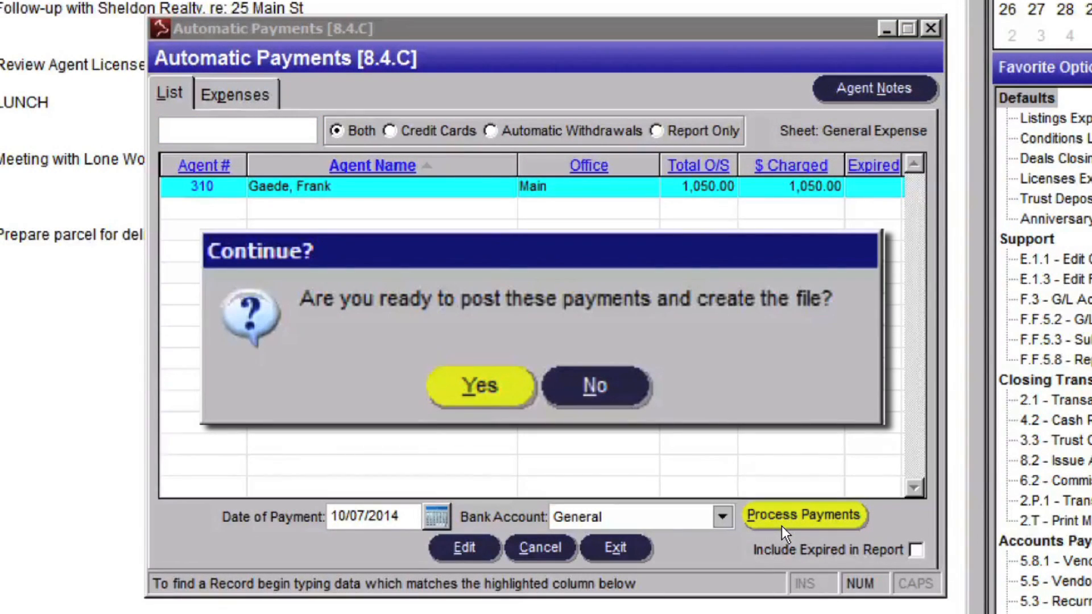
click(476, 382)
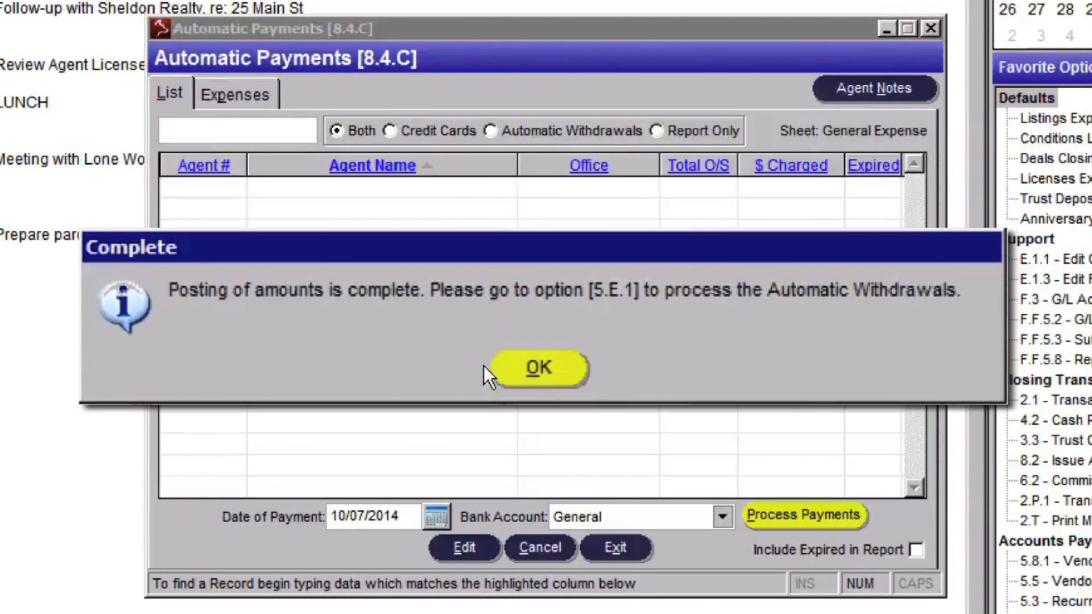
click(504, 368)
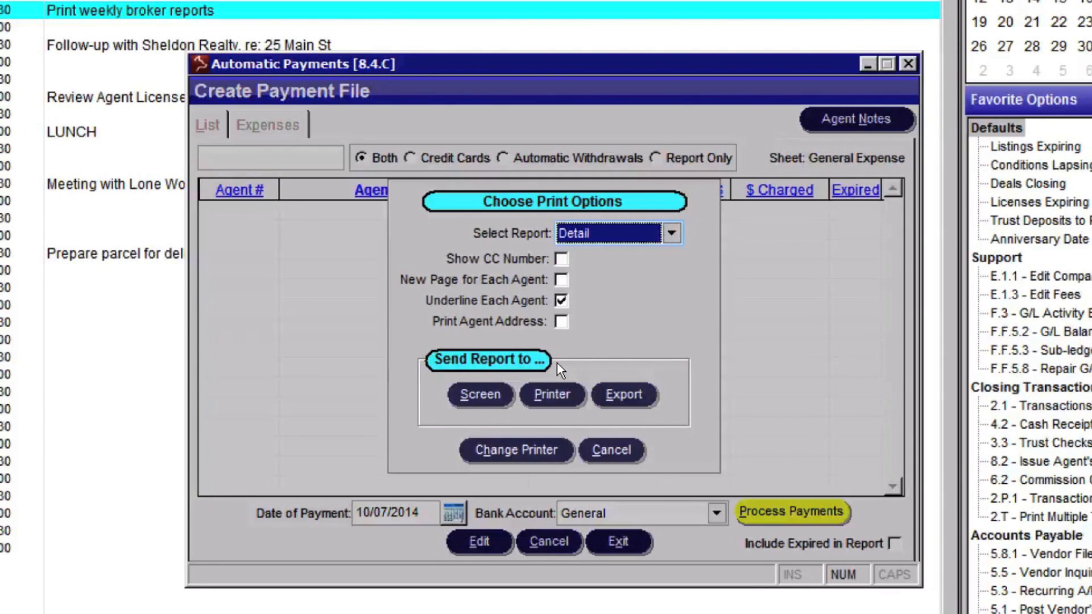
- Show the Detail payment report on screen with the CC number, a new page for each agent and the agent address included
click(561, 259)
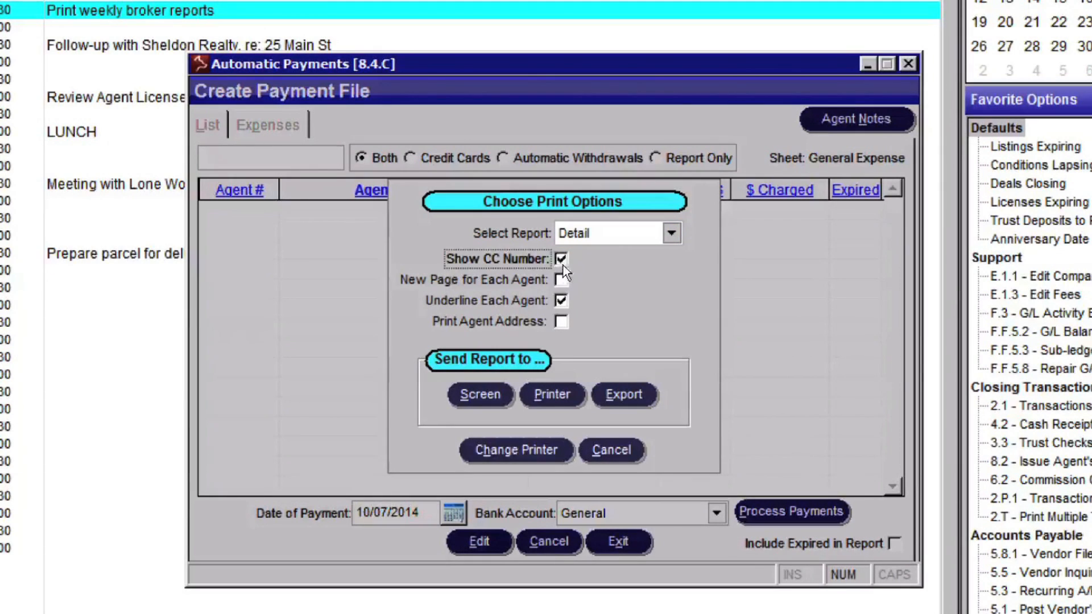
click(560, 280)
click(562, 320)
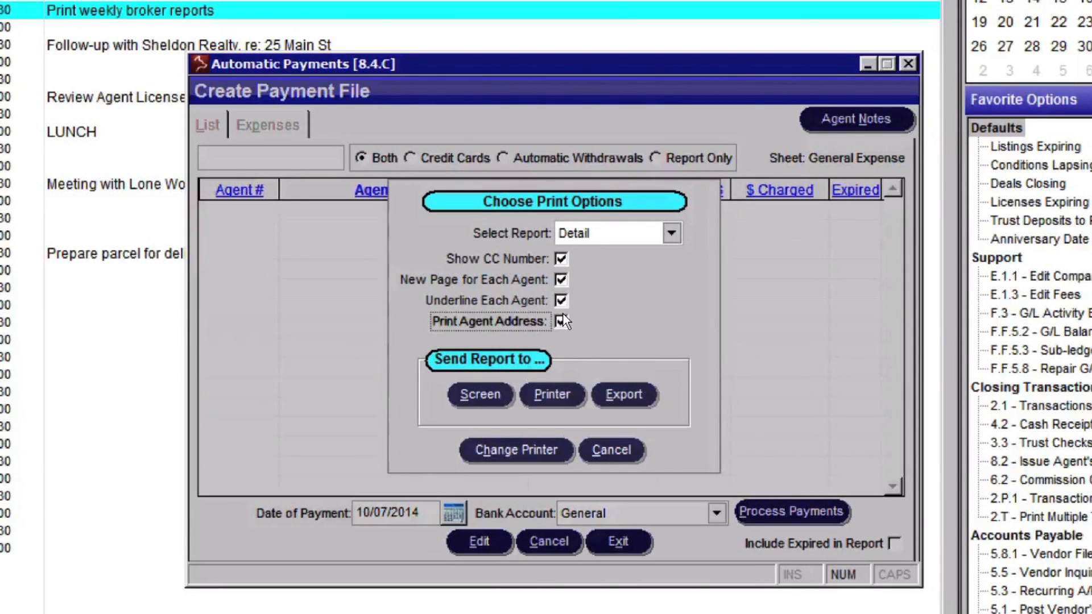
click(483, 394)
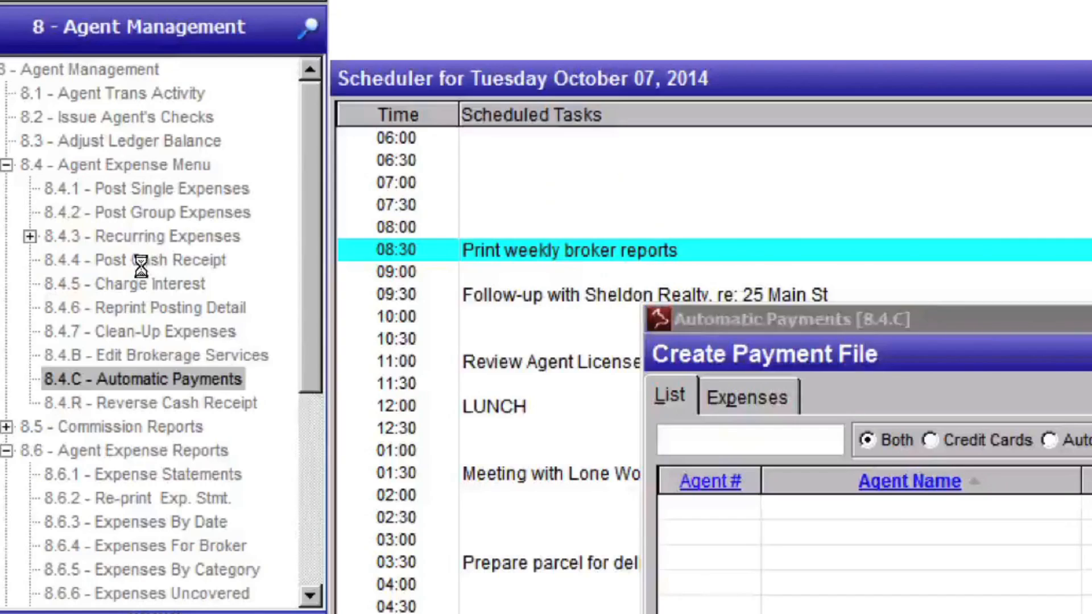
- Open Post Cash Receipt for the agent whose automatic payment was just posted and set the payment type to VISA
click(142, 260)
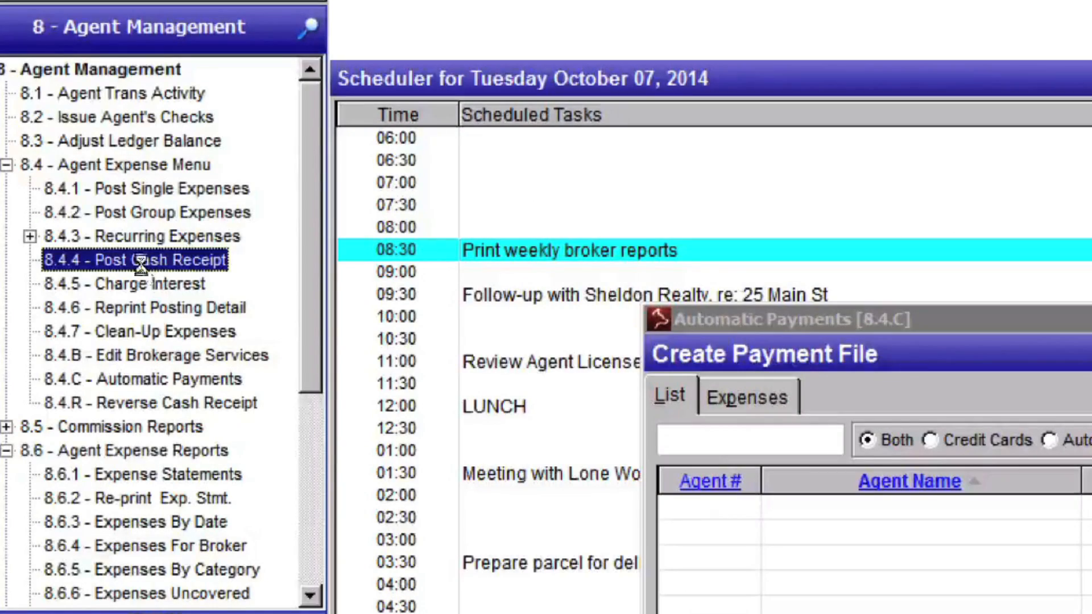
double_click(141, 261)
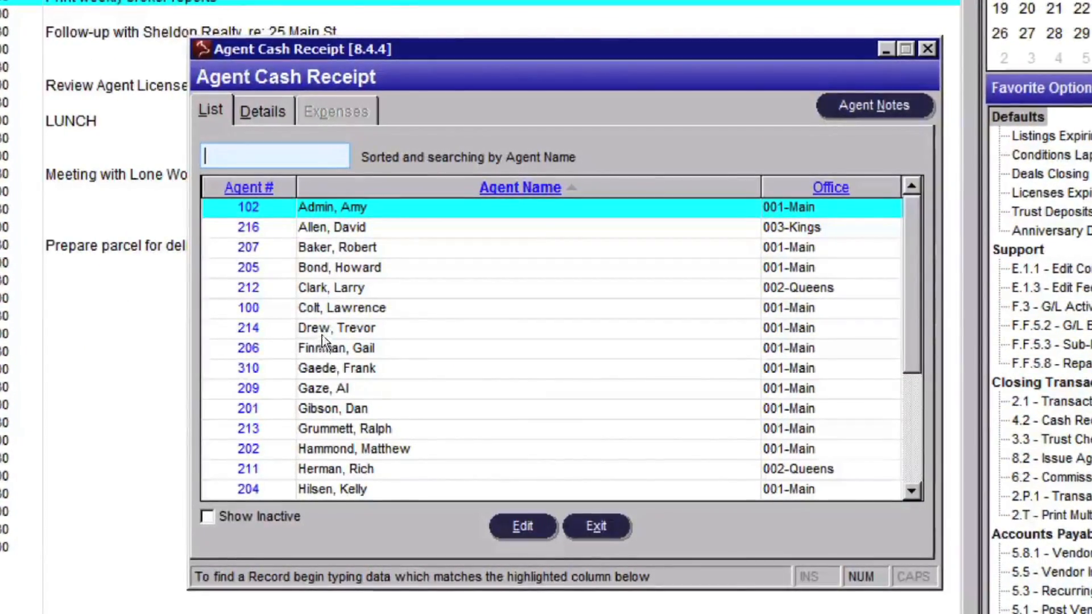
double_click(367, 375)
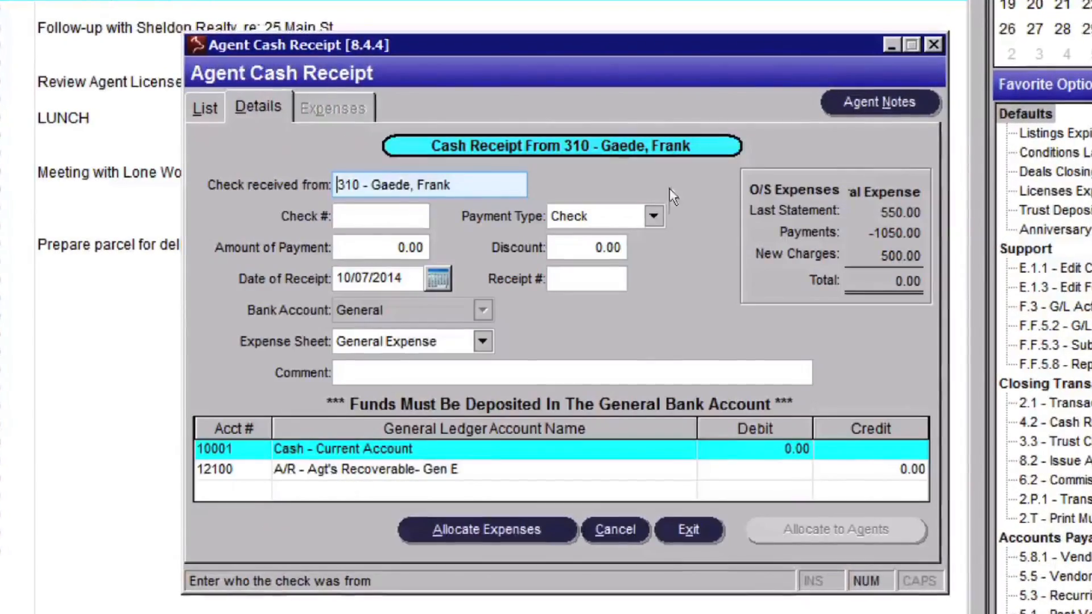
click(655, 215)
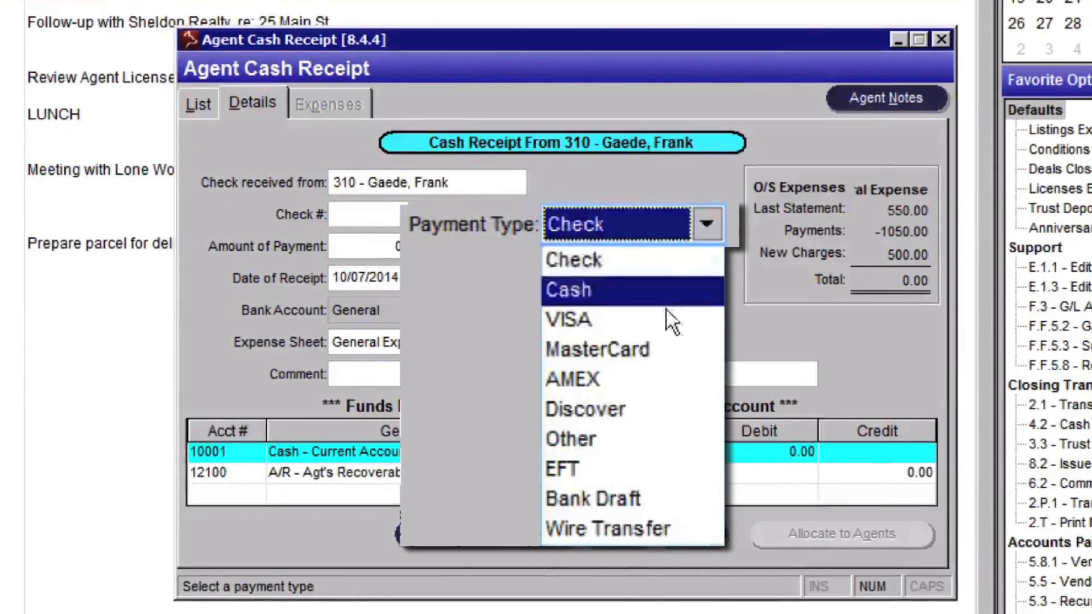
click(666, 316)
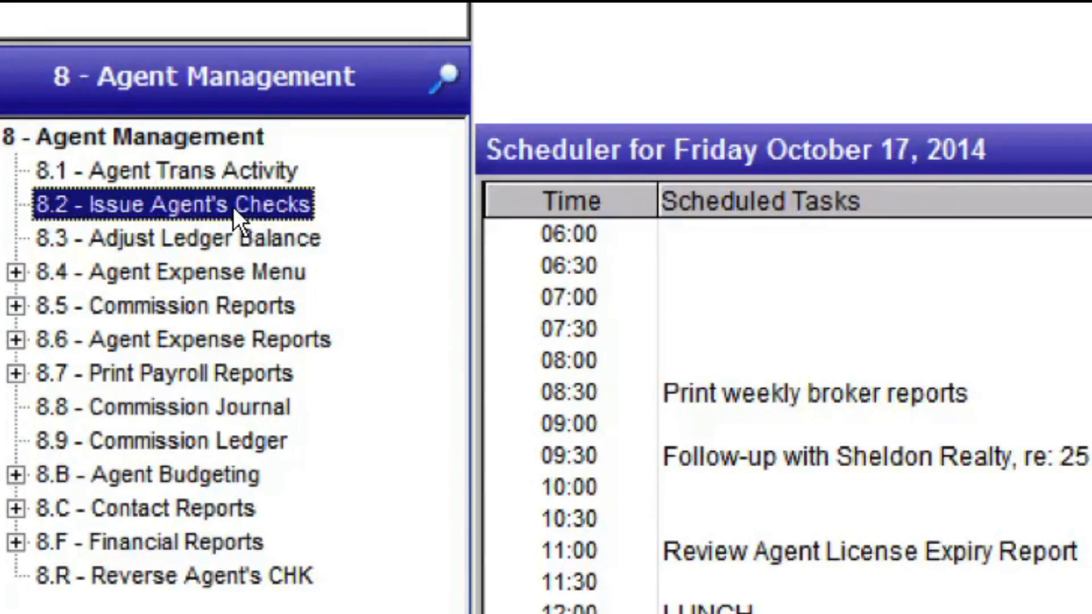
- Open Issue Agent's Checks, look up the last visible Queens office sales agent for a commission check and include the listed transaction
double_click(233, 207)
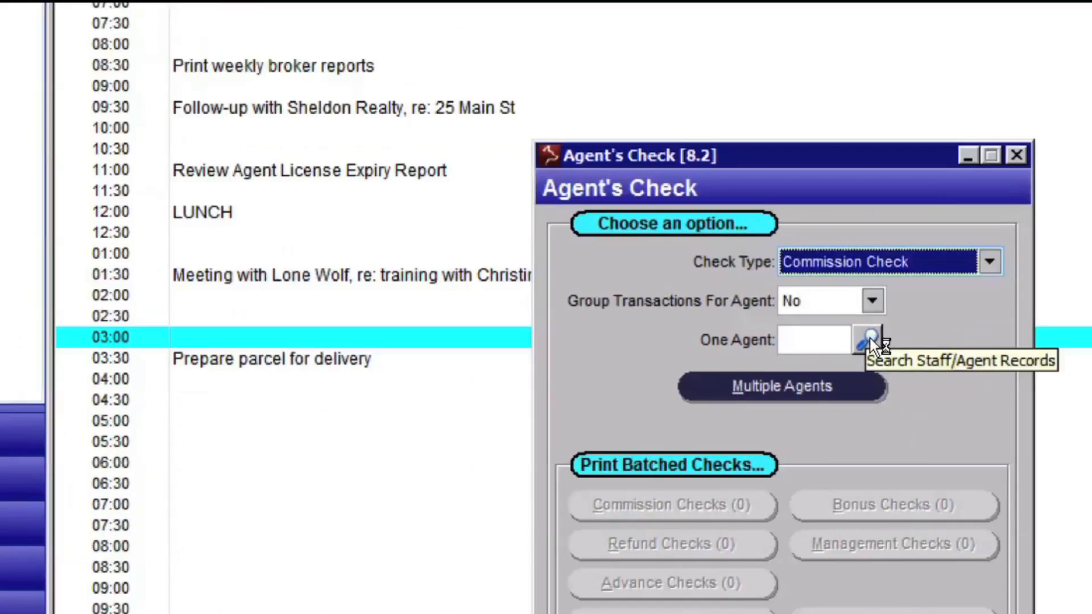
click(870, 340)
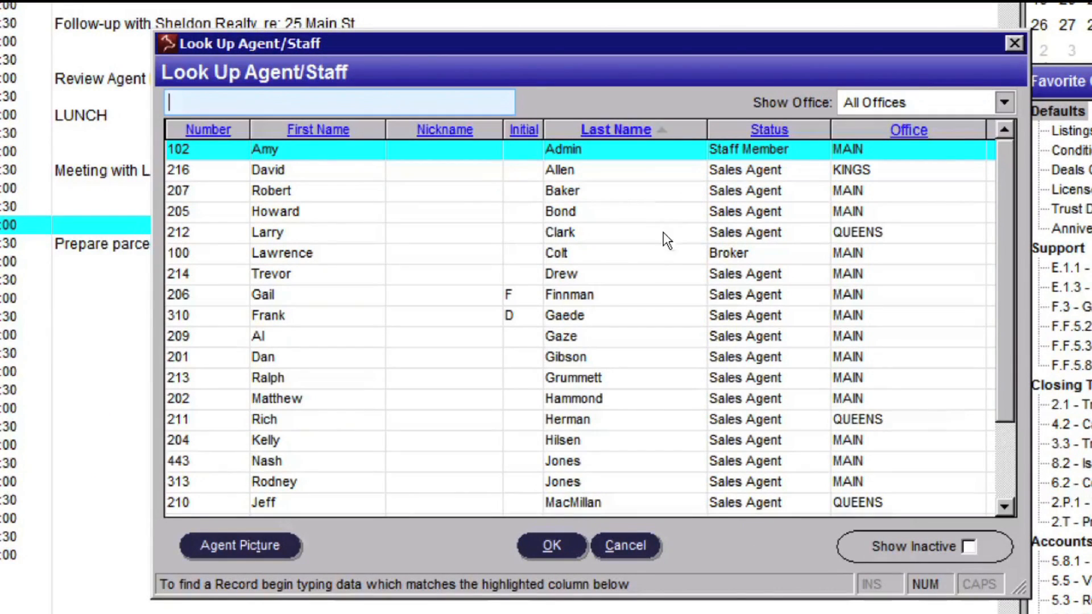
click(317, 502)
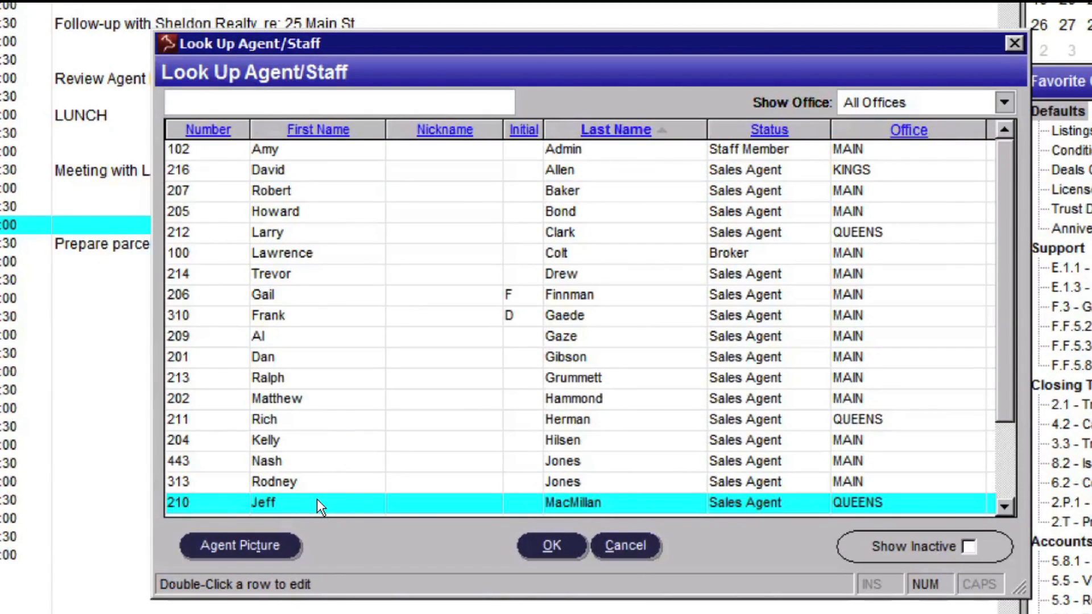
click(572, 545)
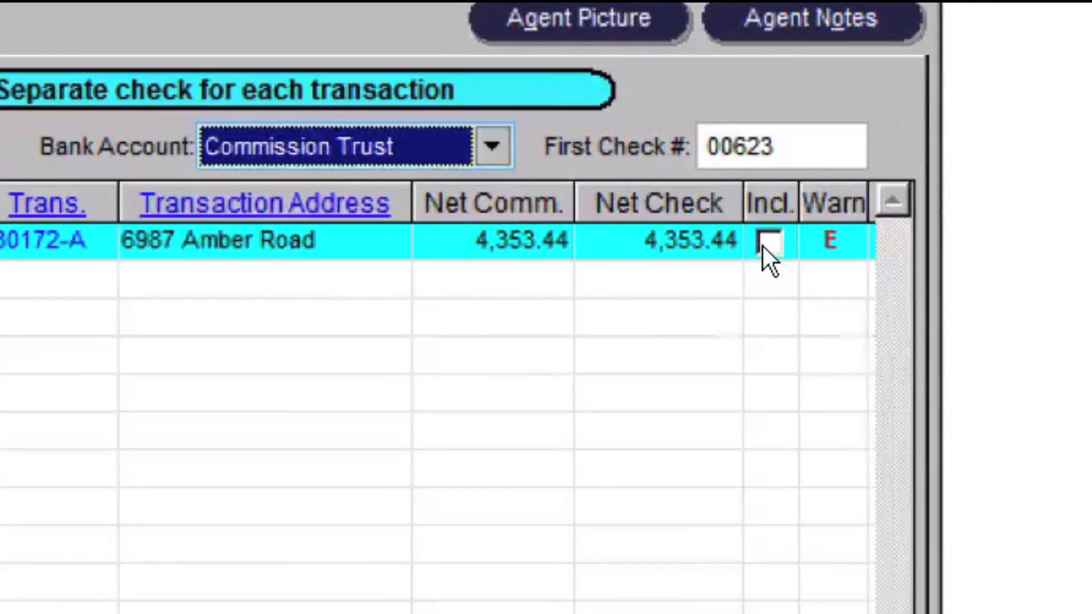
click(789, 335)
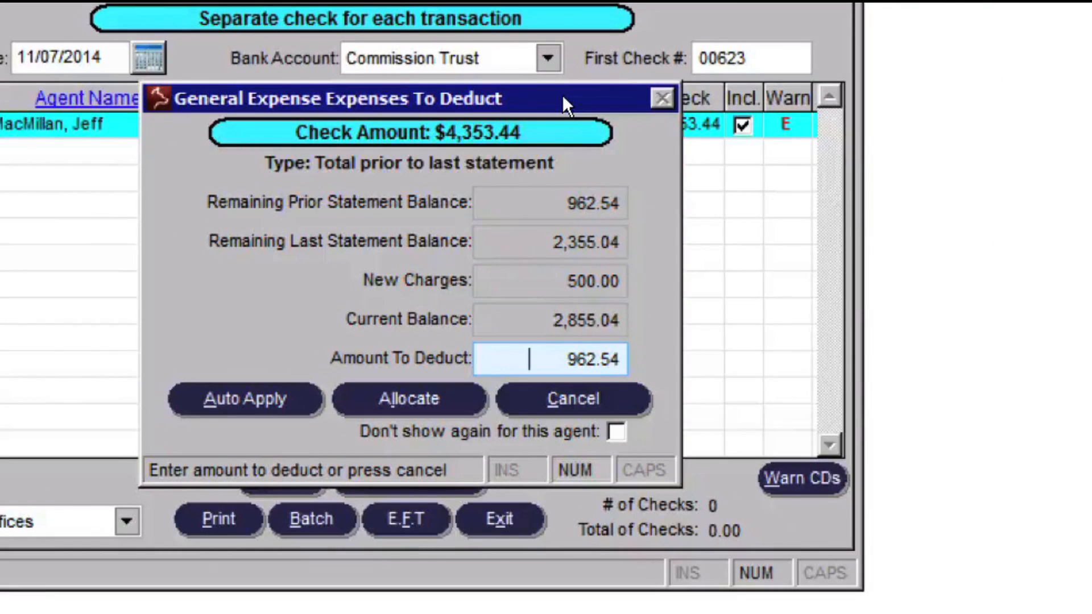